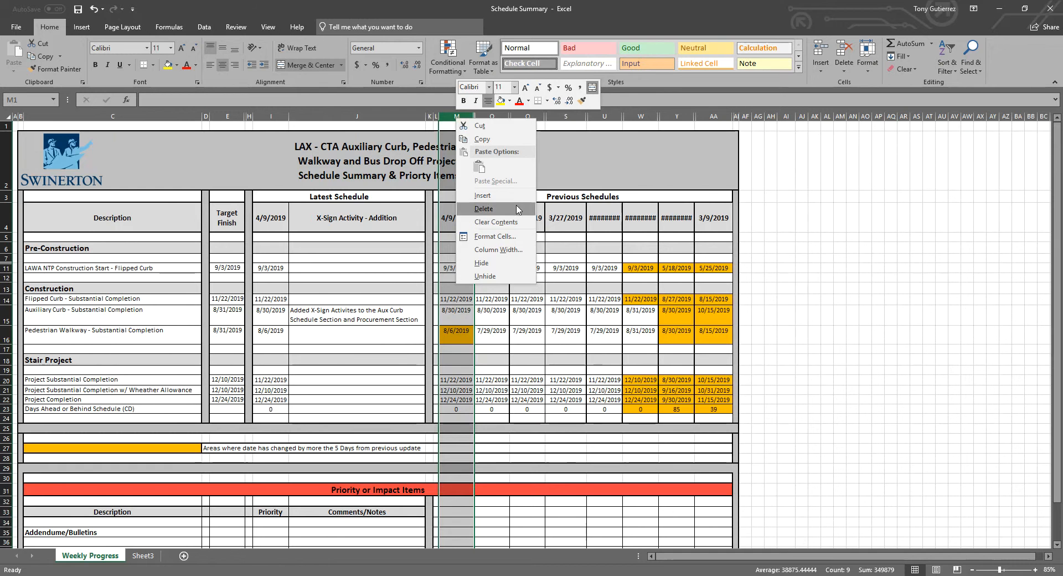
Insert two blank columns before the first 4/9/2019 column under Previous Schedules and widen both.
{"action": "left_click", "coordinate": [482, 195]}
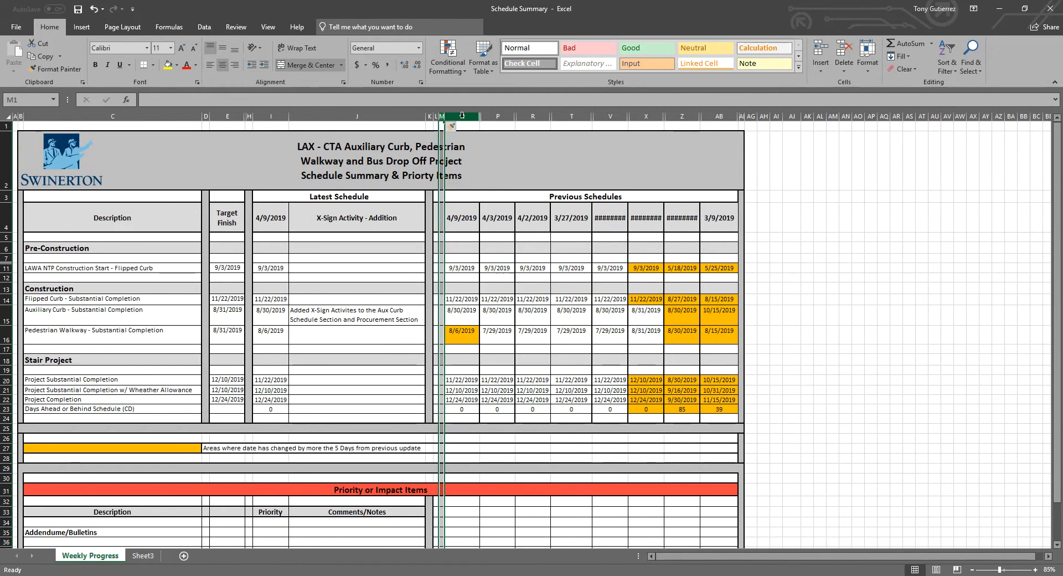
{"action": "left_click", "coordinate": [459, 114]}
{"action": "right_click", "coordinate": [461, 115]}
{"action": "left_click", "coordinate": [496, 194]}
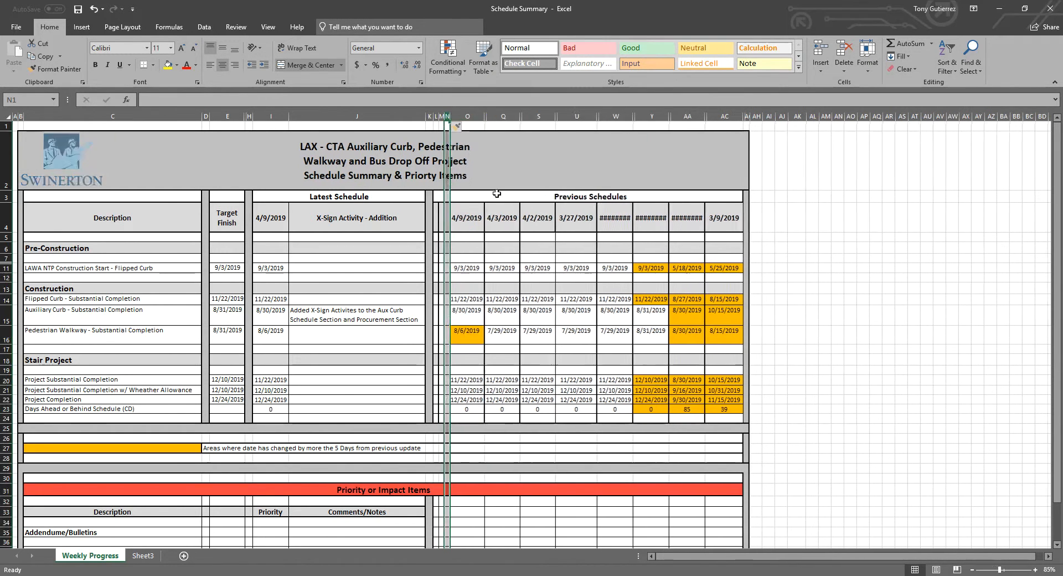
{"action": "left_click", "coordinate": [576, 217]}
{"action": "left_click_drag", "start_coordinate": [442, 115], "coordinate": [509, 120]}
{"action": "left_click", "coordinate": [686, 332]}
{"action": "key", "text": "shift+Up"}
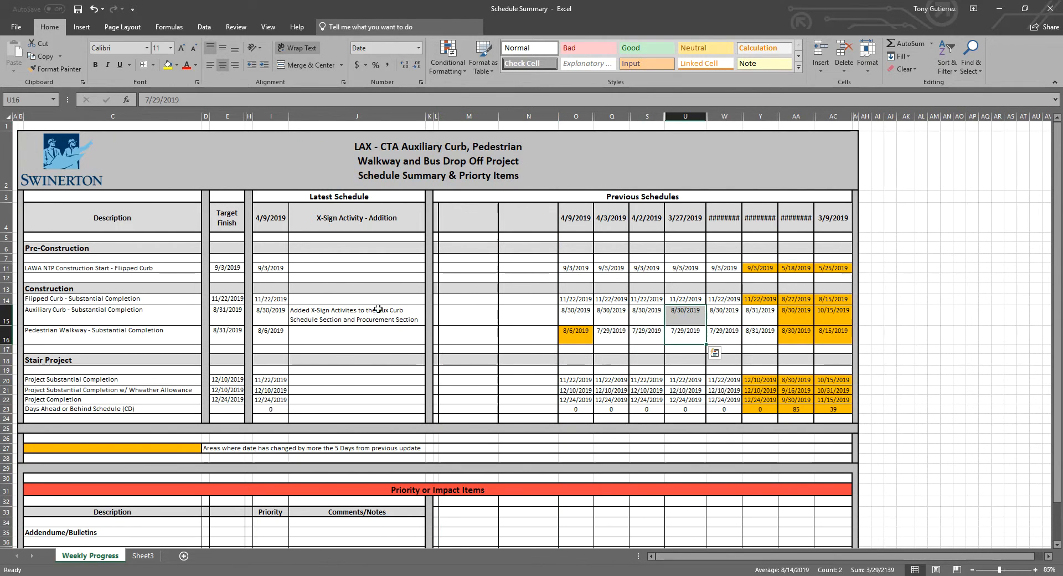
Copy the Latest Schedule block I4:J23 and paste it with Paste Special All at M4 under Previous Schedules.
{"action": "left_click_drag", "start_coordinate": [273, 217], "coordinate": [352, 409]}
{"action": "right_click", "coordinate": [348, 389]}
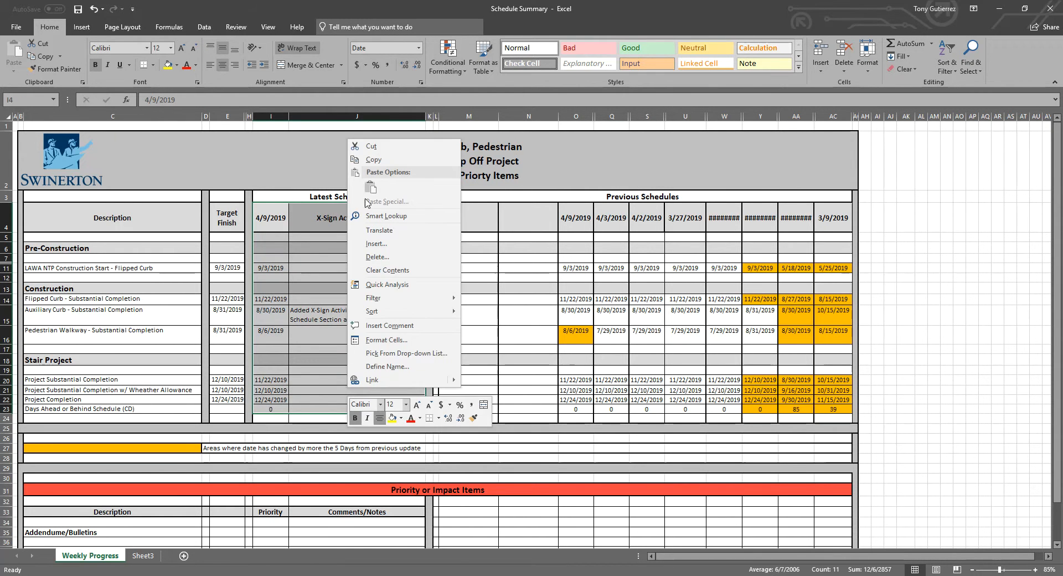
{"action": "left_click", "coordinate": [374, 159]}
{"action": "right_click", "coordinate": [456, 214]}
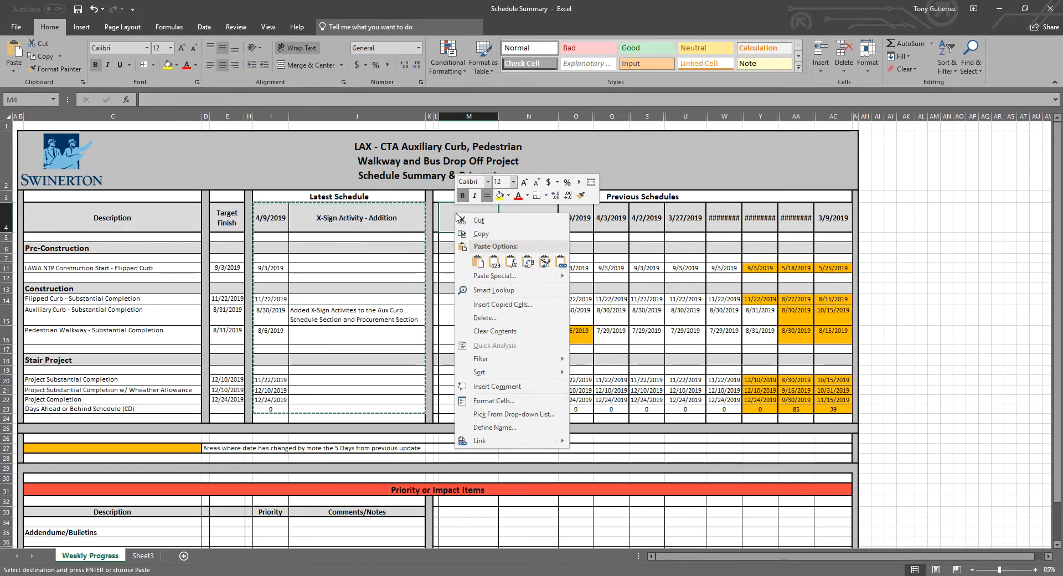
{"action": "left_click", "coordinate": [494, 275]}
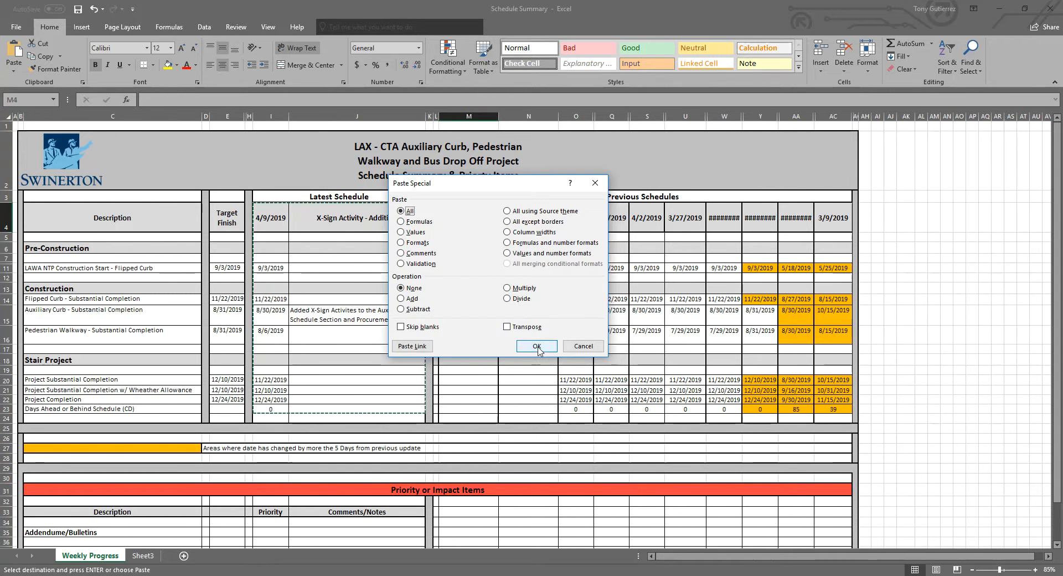
{"action": "key", "text": "Return"}
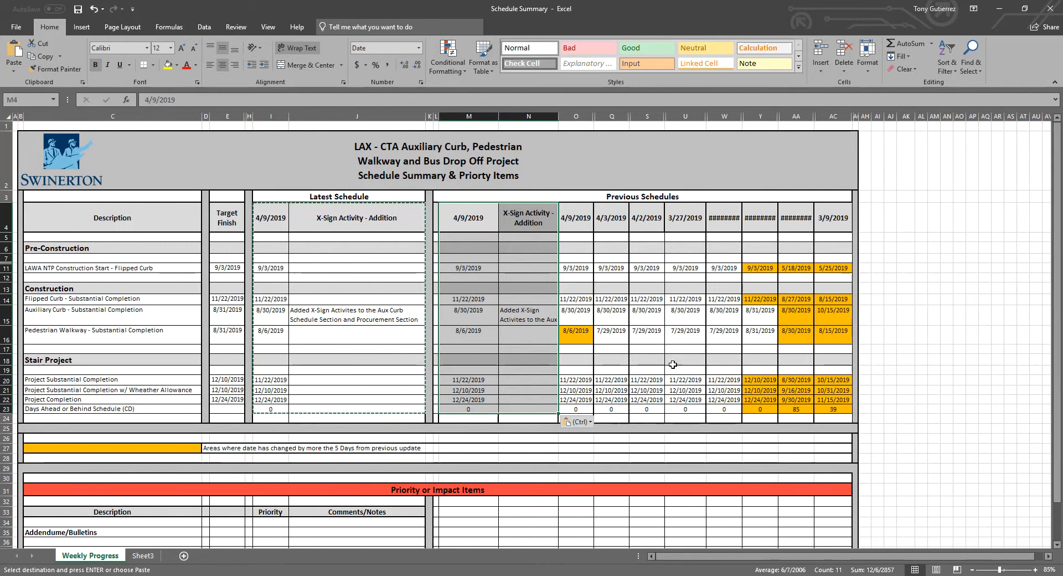
{"action": "left_click", "coordinate": [701, 351]}
{"action": "key", "text": "Escape"}
{"action": "left_click", "coordinate": [685, 390]}
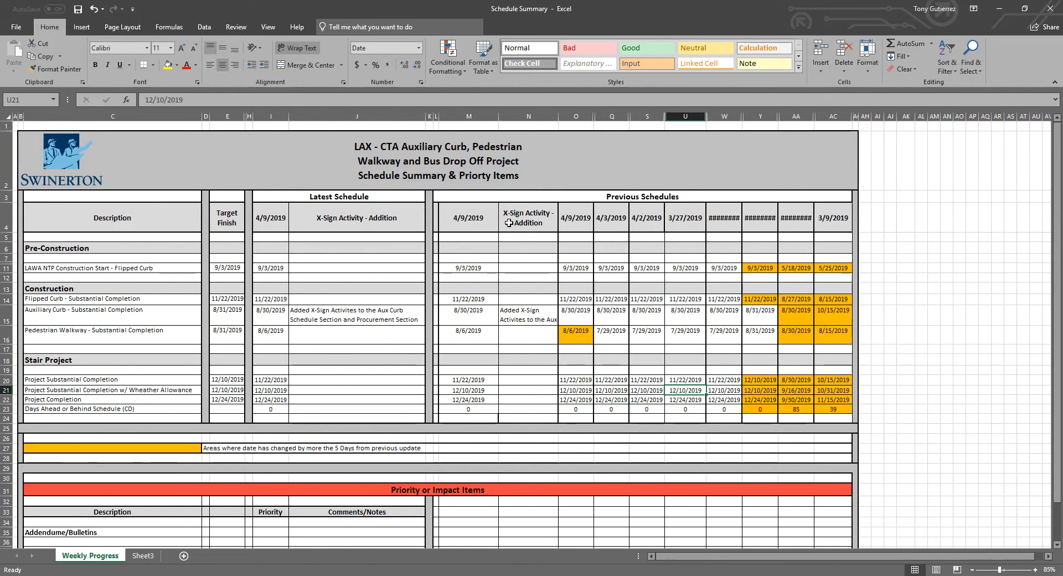
Hide column N, the copied X-Sign Activity - Addition column under Previous Schedules.
{"action": "left_click", "coordinate": [537, 116]}
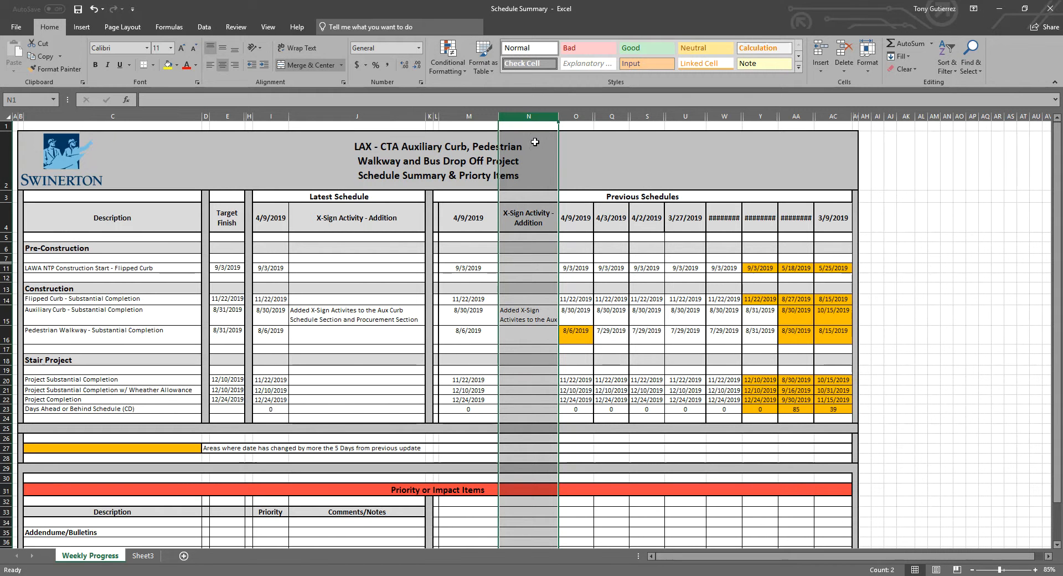
{"action": "right_click", "coordinate": [538, 115]}
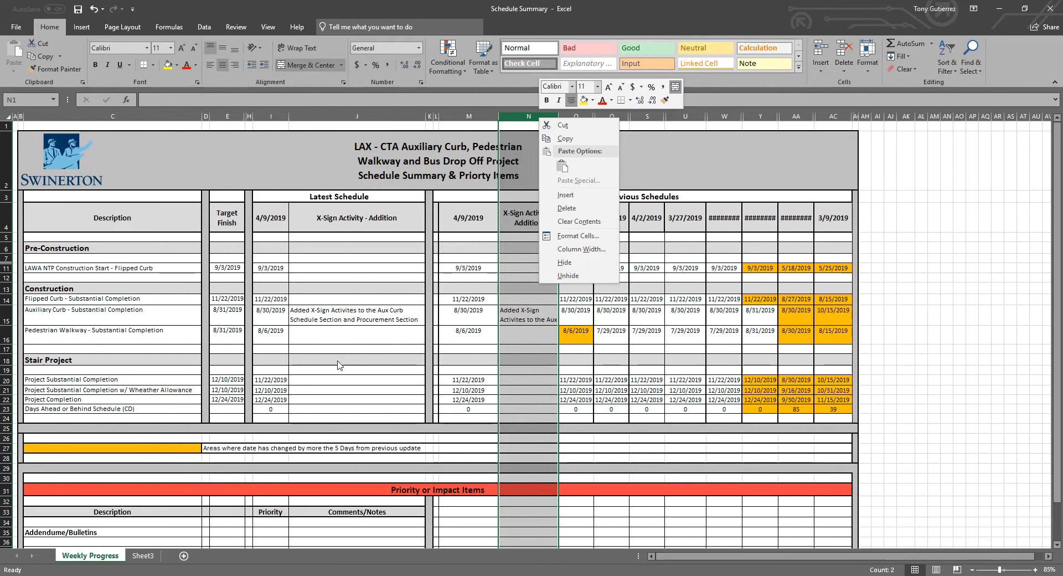
{"action": "left_click", "coordinate": [565, 262]}
{"action": "left_click", "coordinate": [648, 349]}
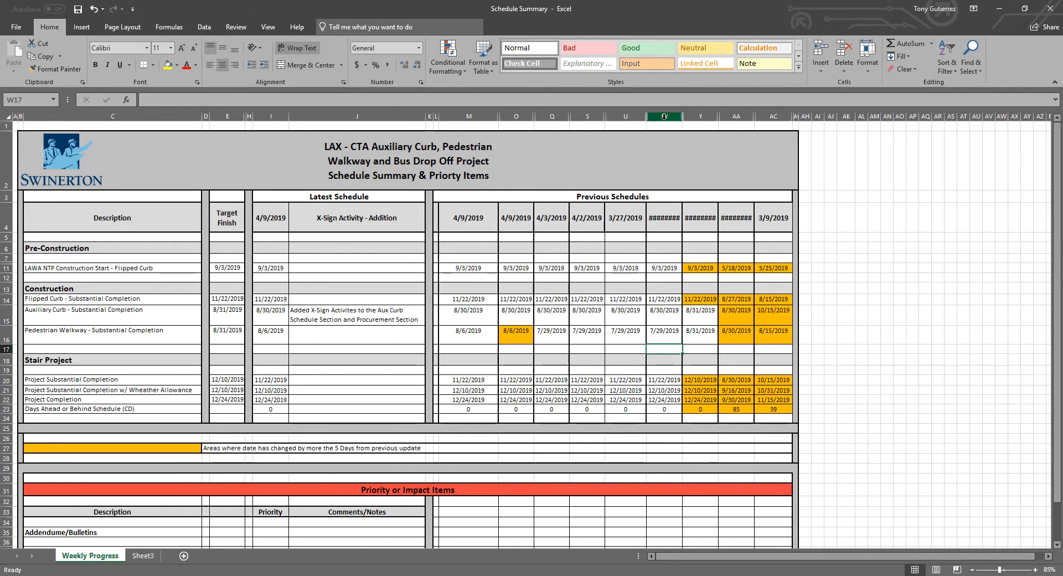
Hide the two oldest Previous Schedules columns, AA and AC.
{"action": "left_click_drag", "start_coordinate": [775, 119], "coordinate": [748, 119]}
{"action": "right_click", "coordinate": [773, 119]}
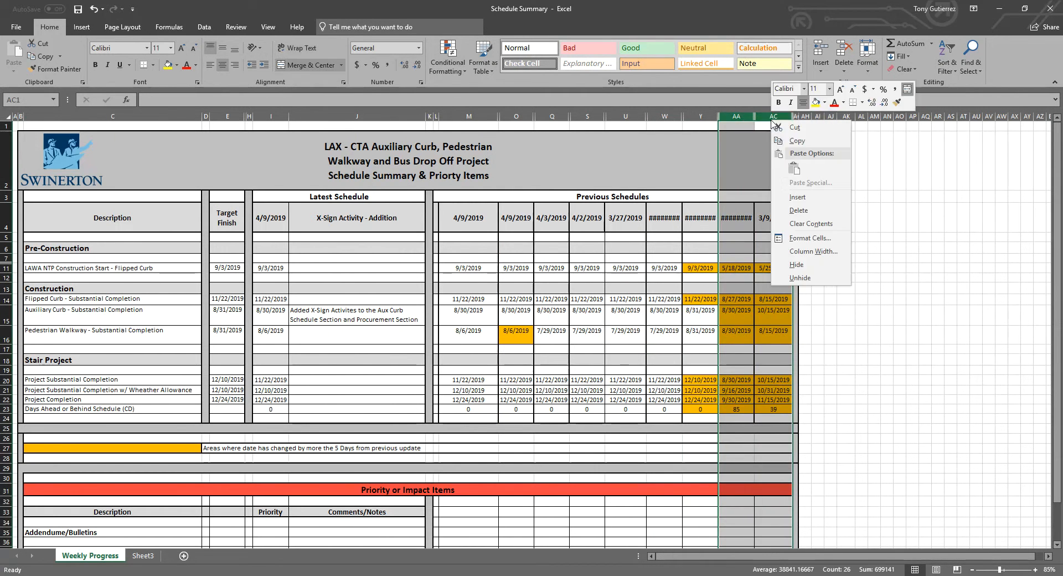
{"action": "left_click", "coordinate": [821, 265]}
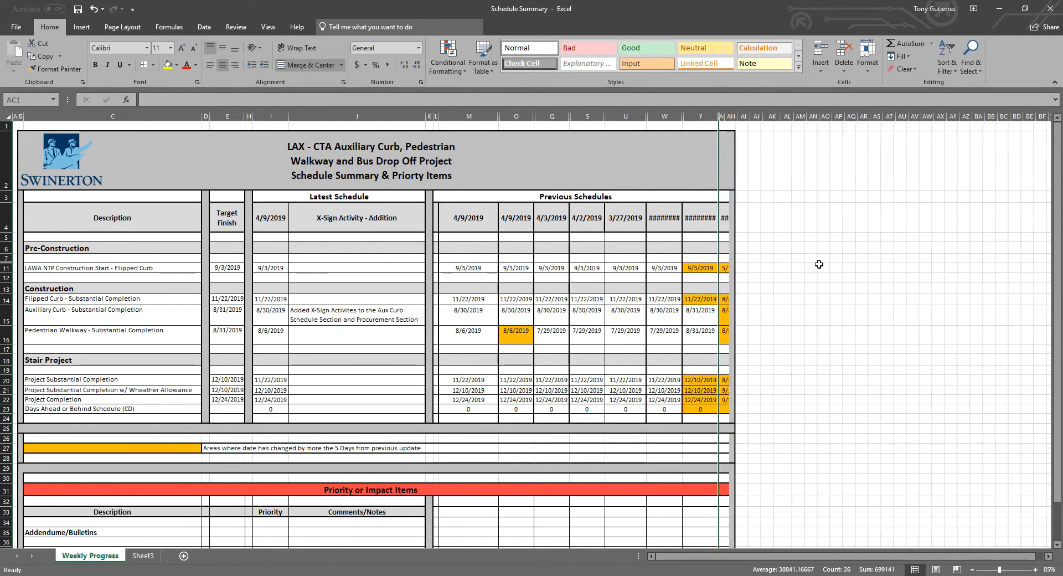
{"action": "left_click", "coordinate": [850, 249]}
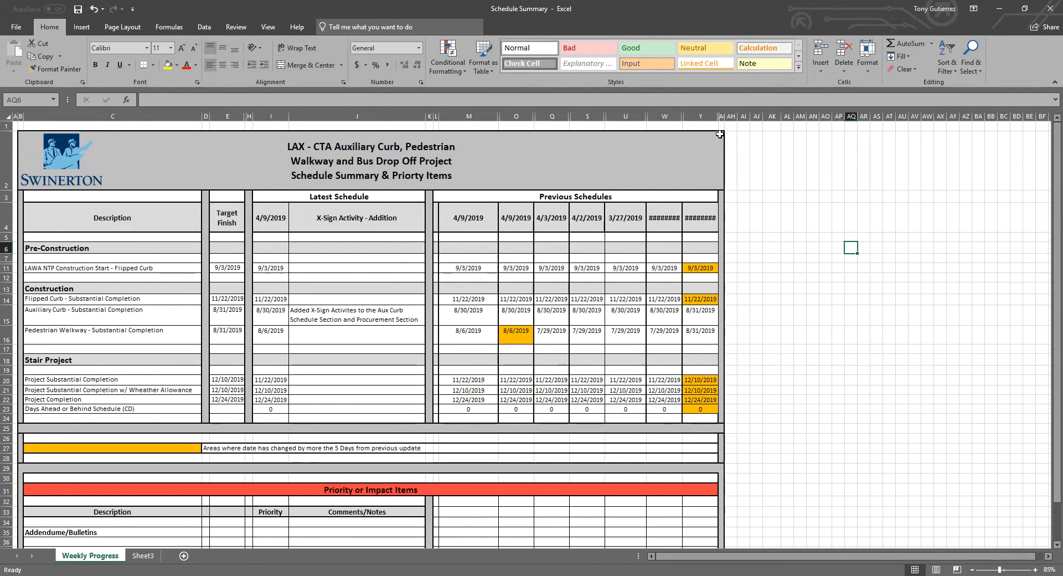
Autofit the widths of Previous Schedules columns W, Y and M to their contents.
{"action": "double_click", "coordinate": [682, 117]}
{"action": "double_click", "coordinate": [721, 116]}
{"action": "left_click", "coordinate": [634, 265]}
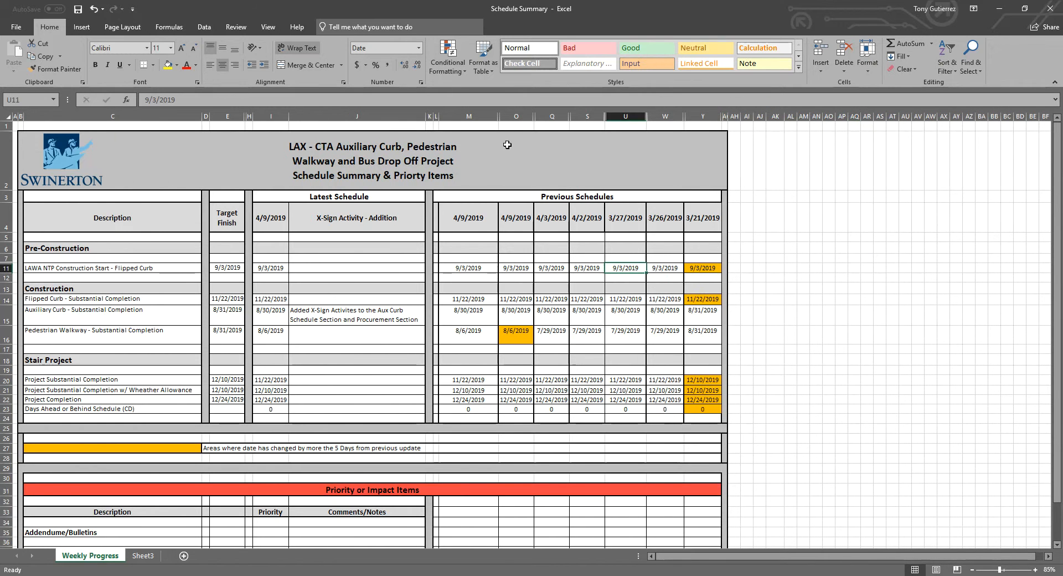
{"action": "double_click", "coordinate": [498, 116]}
{"action": "left_click", "coordinate": [600, 299]}
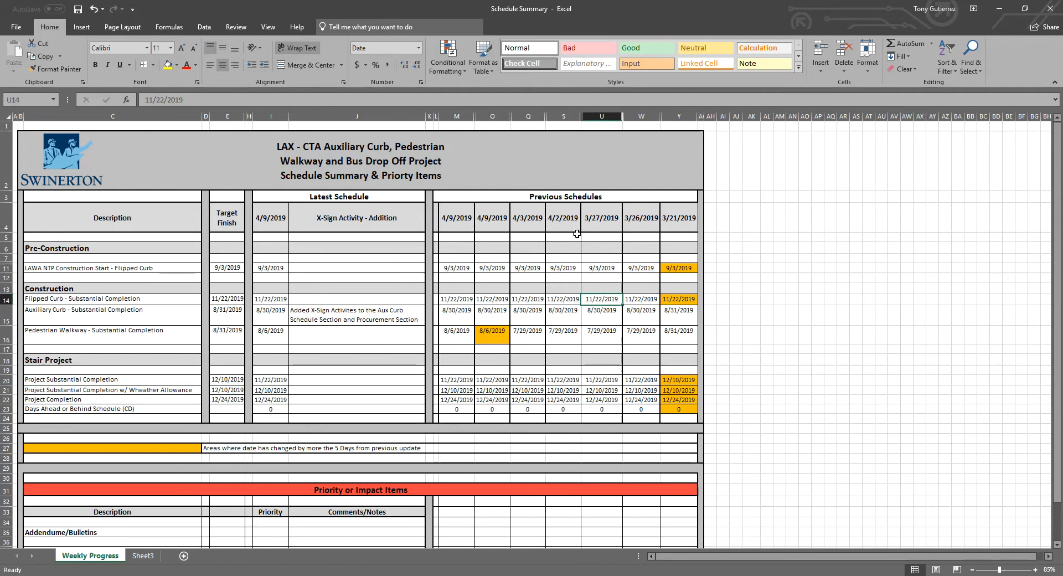
Set the Latest Schedule date header in I4 to 4/23/19 and autofit column I.
{"action": "left_click", "coordinate": [270, 224]}
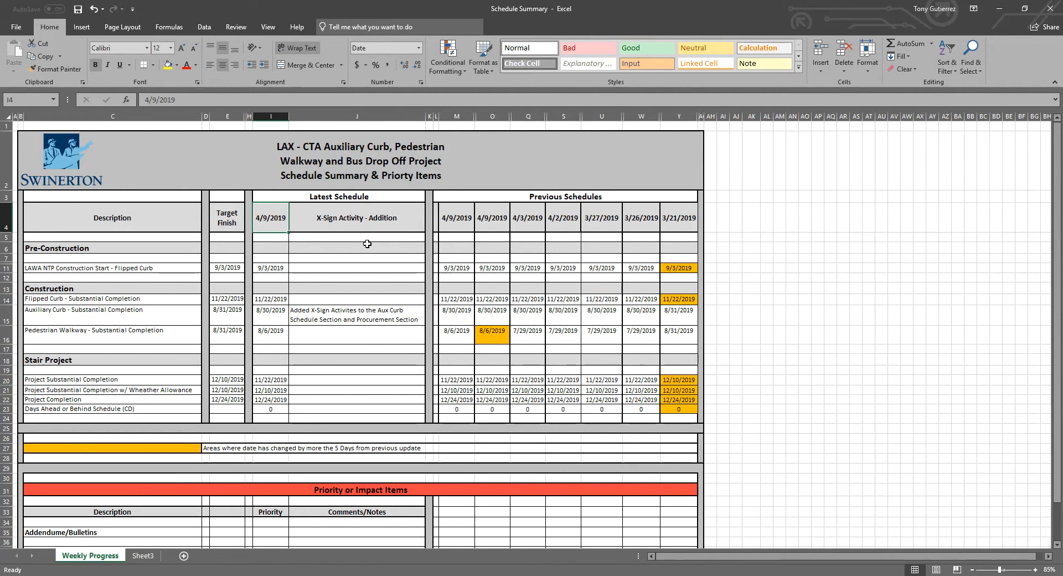
{"action": "type", "text": "4/23/19"}
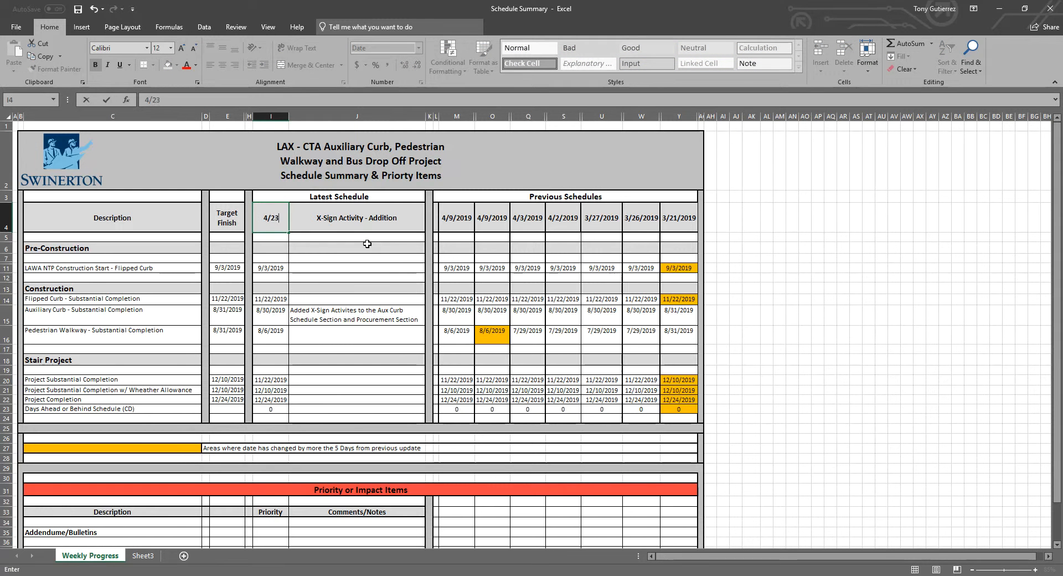
{"action": "left_click", "coordinate": [366, 219]}
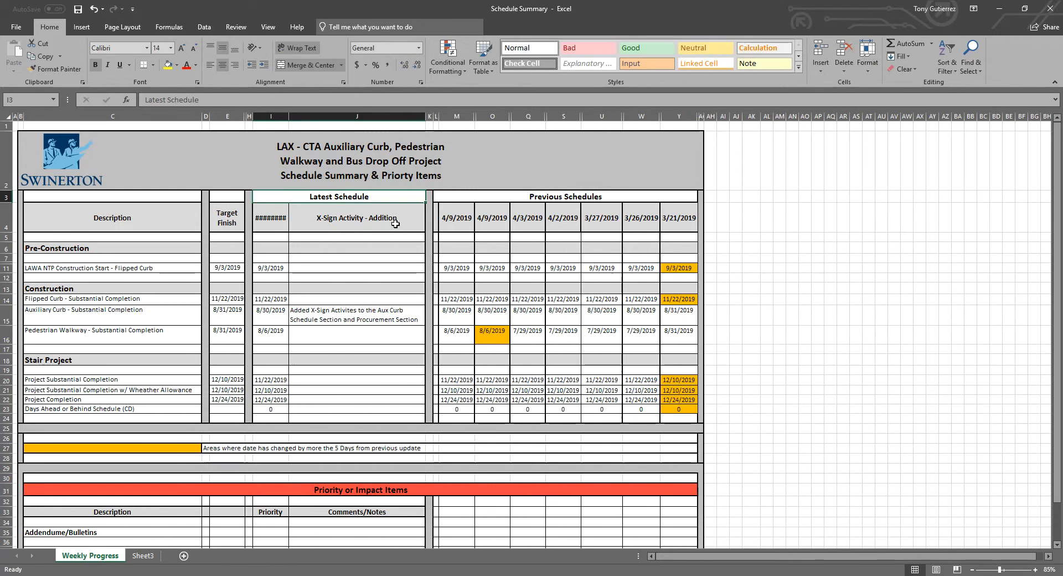
{"action": "double_click", "coordinate": [286, 113]}
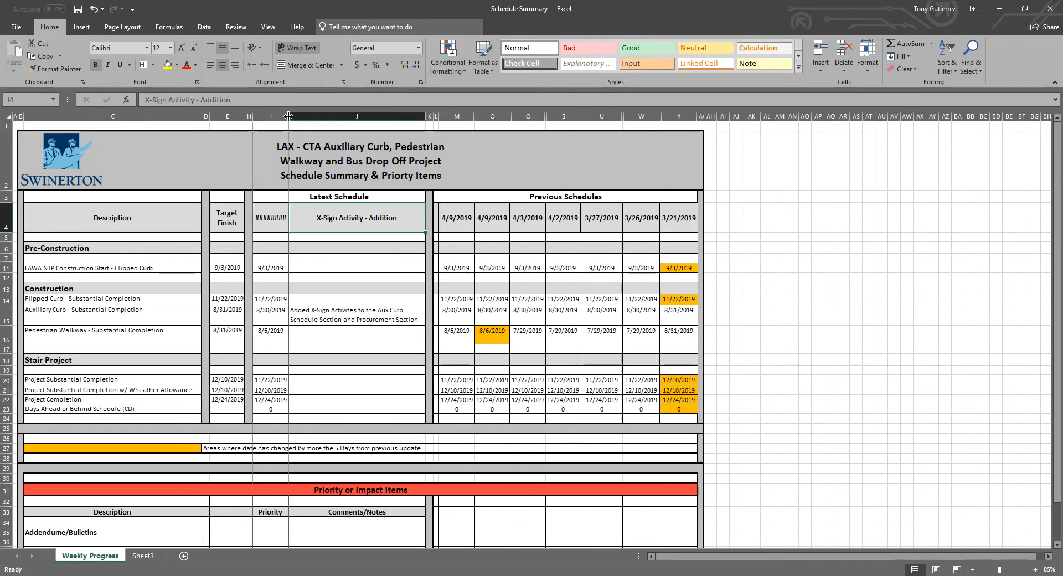
Replace the X-Sign Activity - Addition header in J4 with "Weekly Status Update".
{"action": "double_click", "coordinate": [415, 218]}
{"action": "left_click_drag", "start_coordinate": [415, 217], "coordinate": [315, 218]}
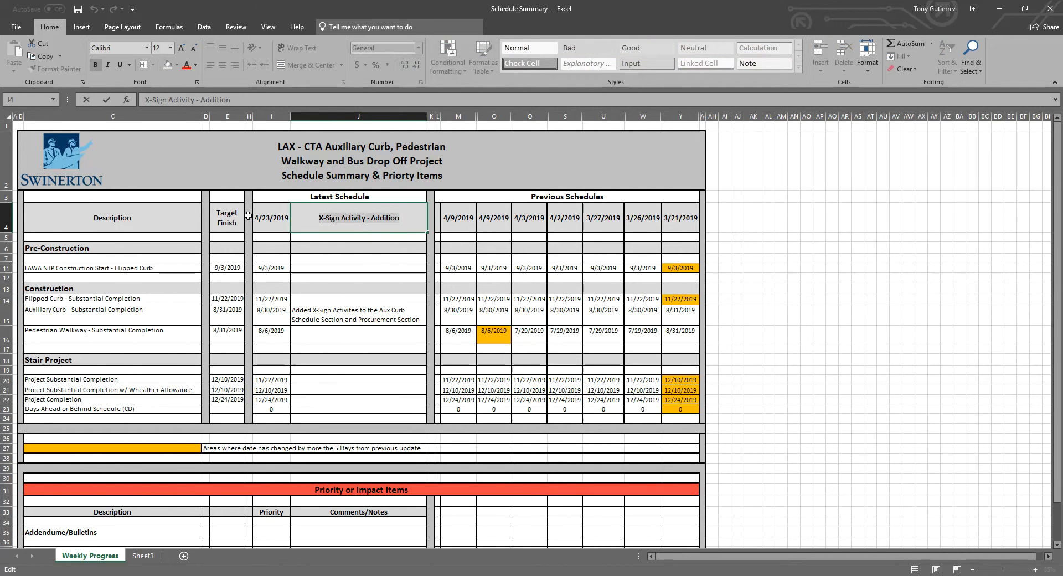
{"action": "type", "text": "W"}
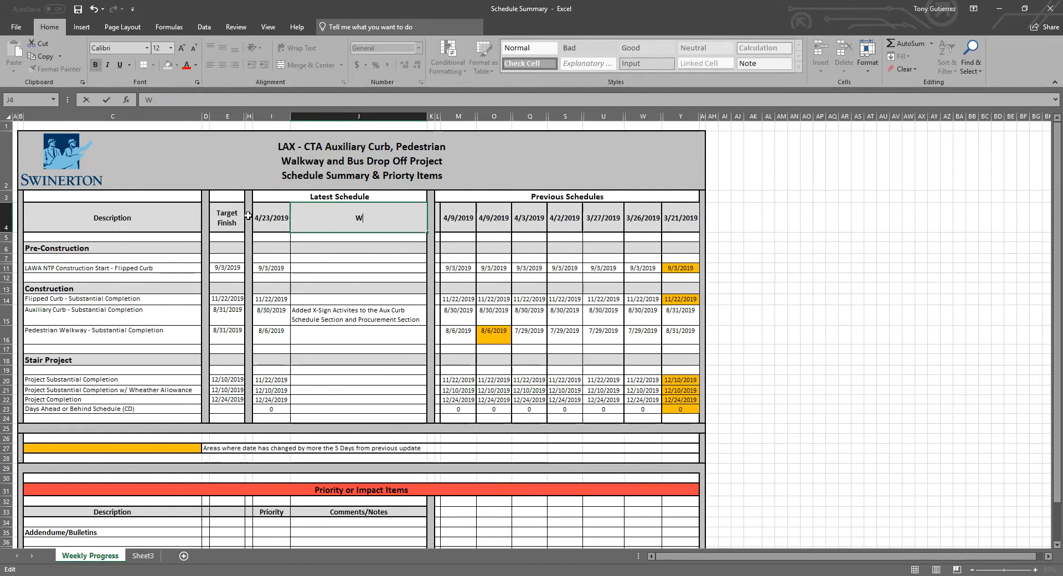
{"action": "type", "text": "eekly Status Update"}
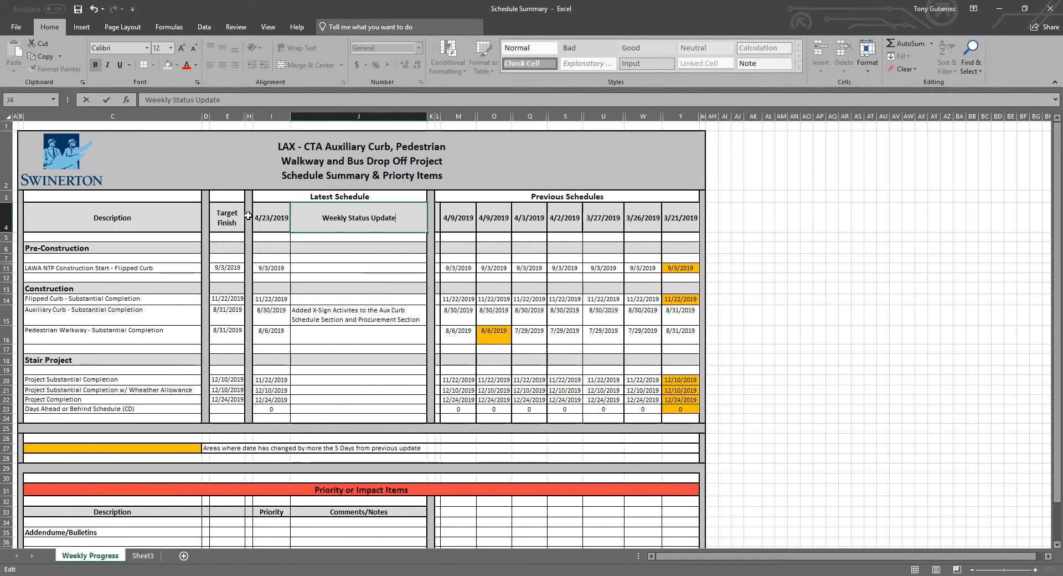
{"action": "key", "text": "Return"}
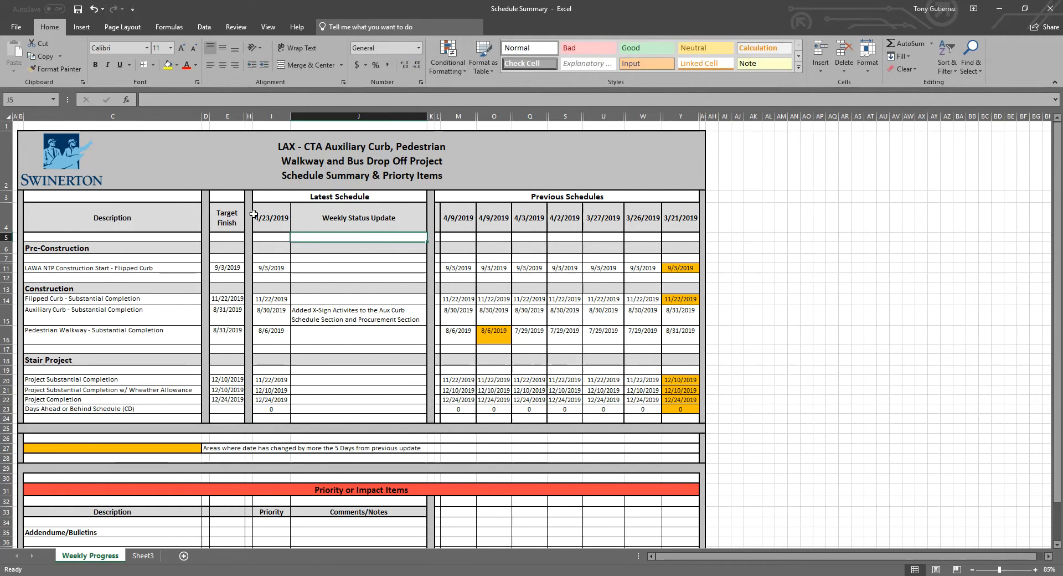
Clear the old status note for Auxiliary Curb - Substantial Completion in J15.
{"action": "left_click", "coordinate": [275, 268]}
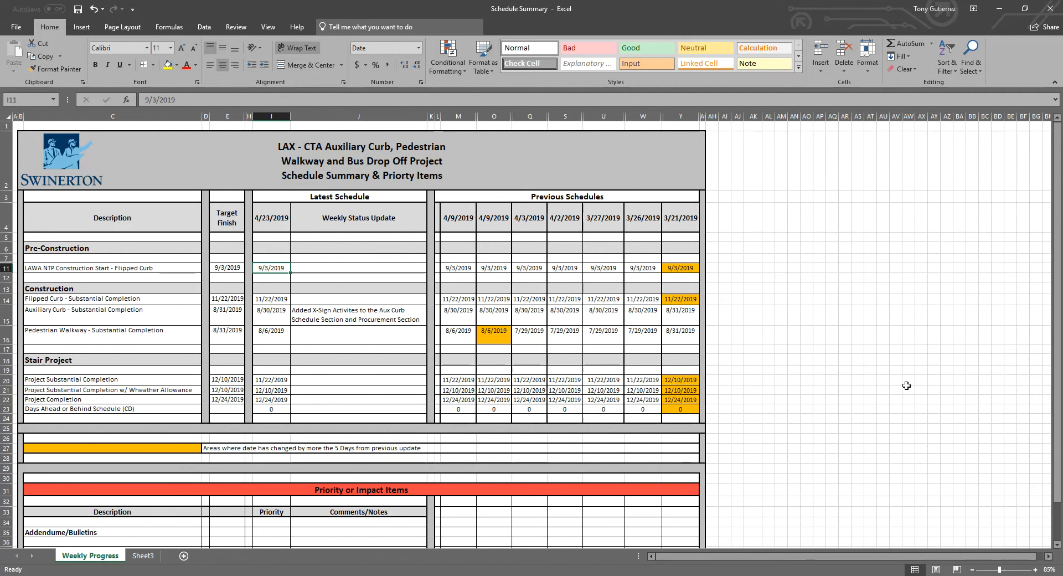
{"action": "left_click", "coordinate": [391, 316]}
{"action": "key", "text": "Delete"}
Clear the Latest Schedule dates in column I for the Pre-Construction, Construction and Stair Project items, keeping the Days Ahead or Behind row.
{"action": "left_click", "coordinate": [285, 268]}
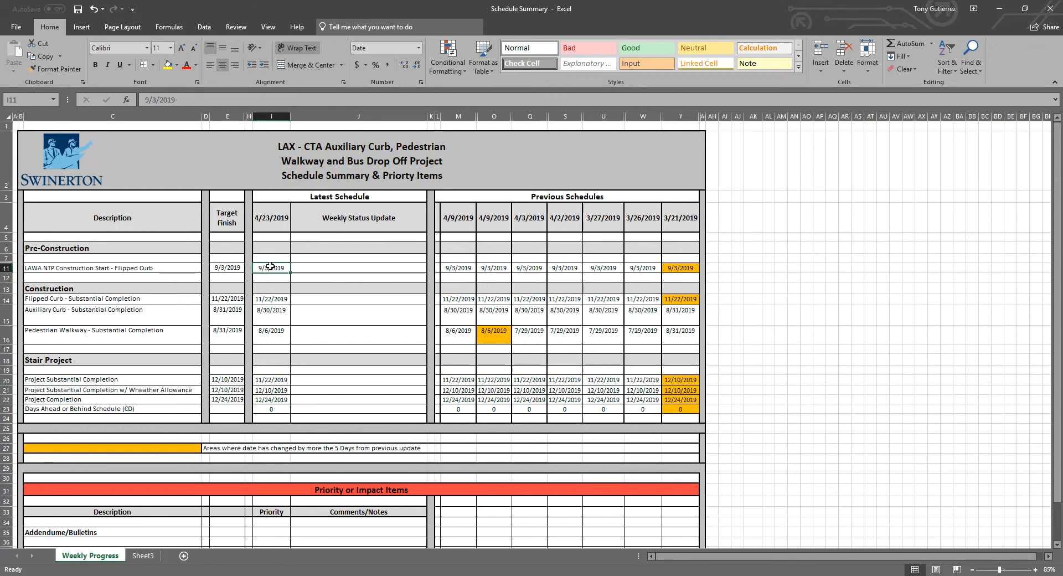
{"action": "key", "text": "Delete"}
{"action": "left_click", "coordinate": [270, 299]}
{"action": "key", "text": "Delete"}
{"action": "left_click", "coordinate": [270, 309]}
{"action": "key", "text": "Delete"}
{"action": "left_click", "coordinate": [271, 331]}
{"action": "key", "text": "Delete"}
{"action": "left_click_drag", "start_coordinate": [271, 380], "coordinate": [271, 404]}
{"action": "key", "text": "Delete"}
{"action": "left_click", "coordinate": [332, 380]}
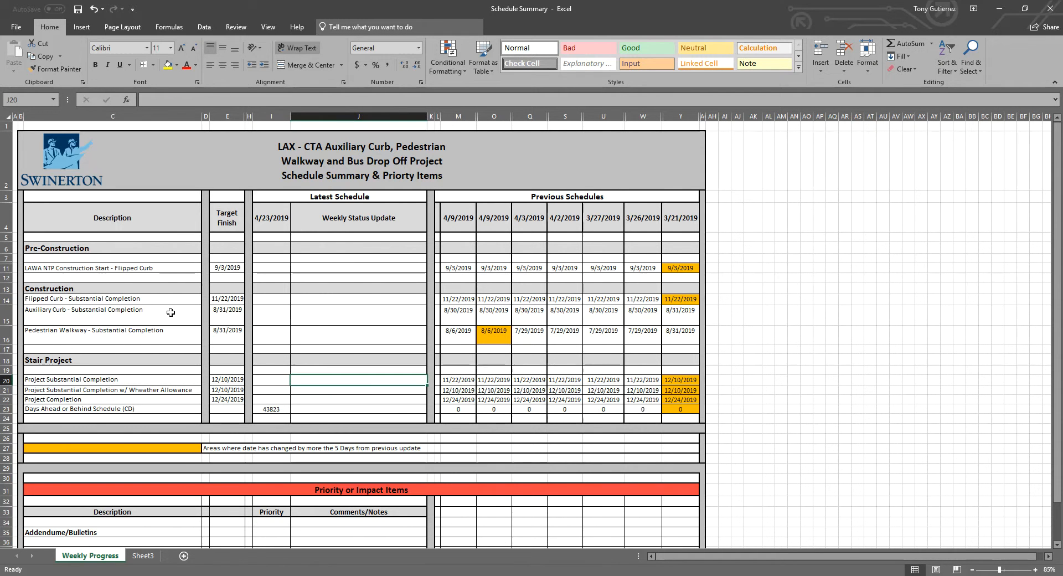
Enter the Auxiliary Curb status in J15: "Added detailed schedules for driveway approach work - did not impact end date".
{"action": "double_click", "coordinate": [335, 313]}
{"action": "type", "text": "Added "}
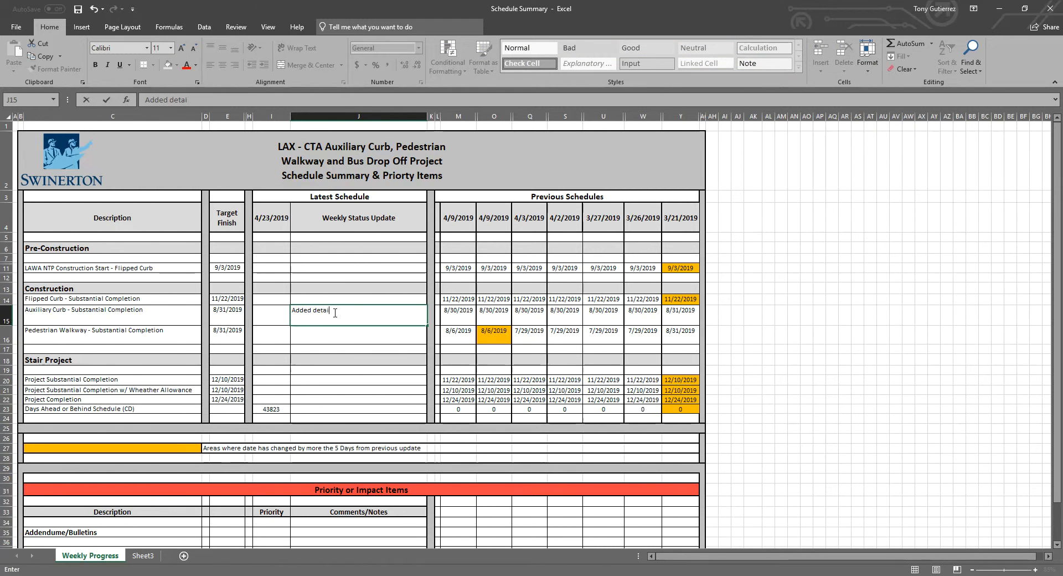
{"action": "type", "text": "detailed schedules for"}
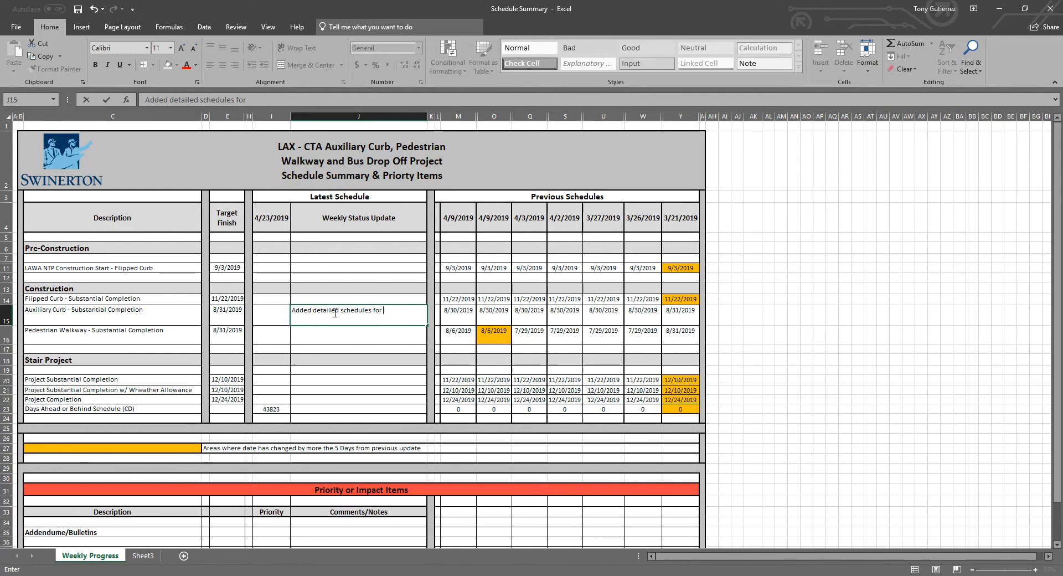
{"action": "type", "text": "driveww"}
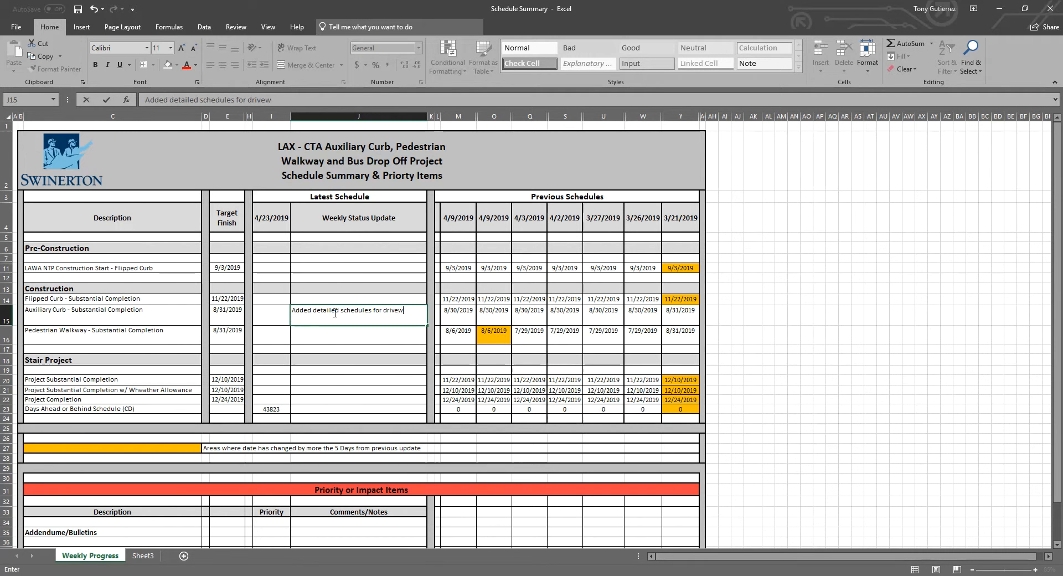
{"action": "type", "text": "ay approach work"}
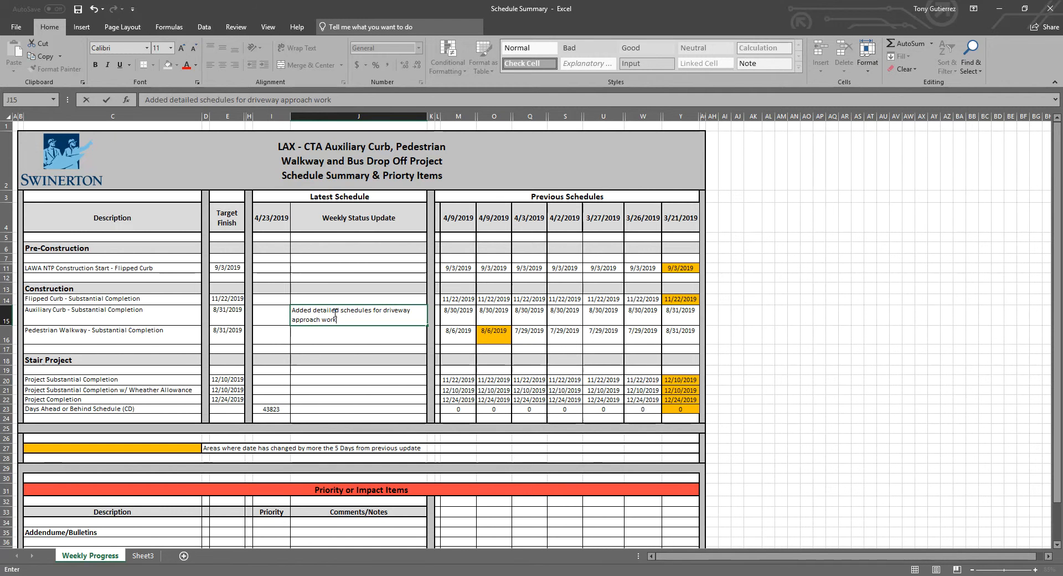
{"action": "type", "text": " - did not impact enddate"}
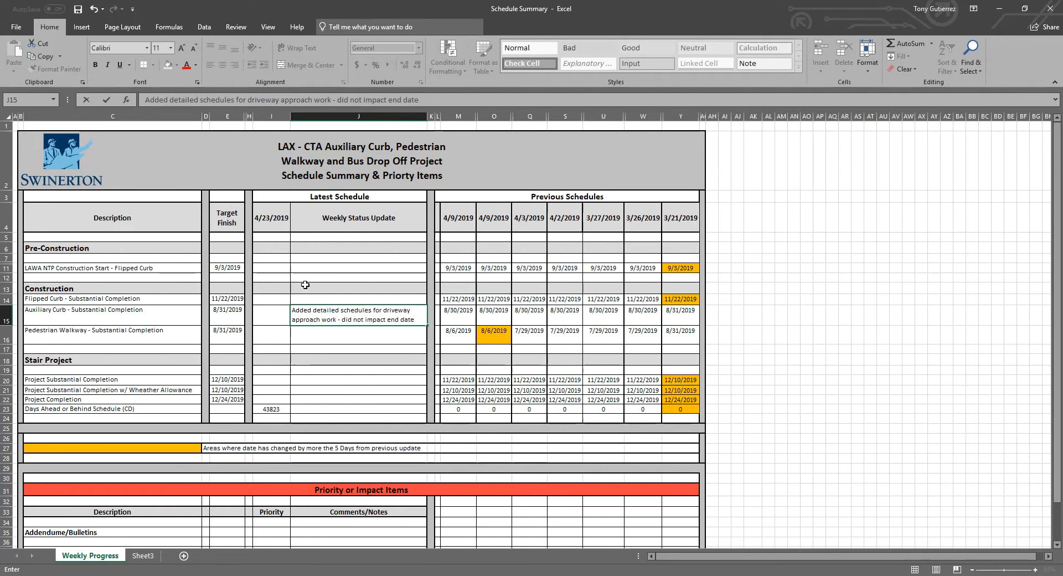
Insert "to reflect current plan" after "approach work" in the Auxiliary Curb status note.
{"action": "left_click", "coordinate": [338, 319]}
{"action": "type", "text": "to reflect "}
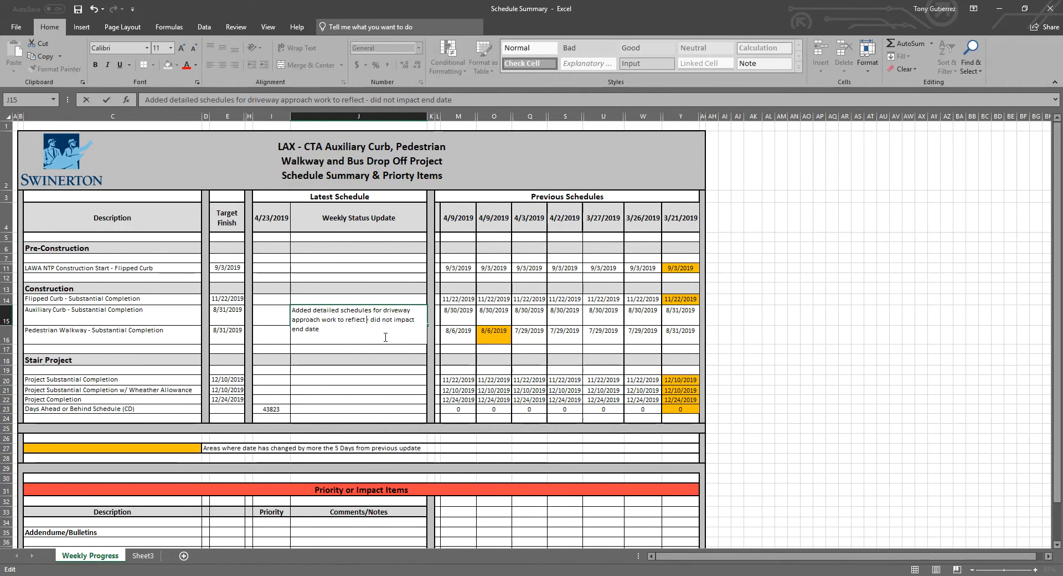
{"action": "type", "text": "current plan"}
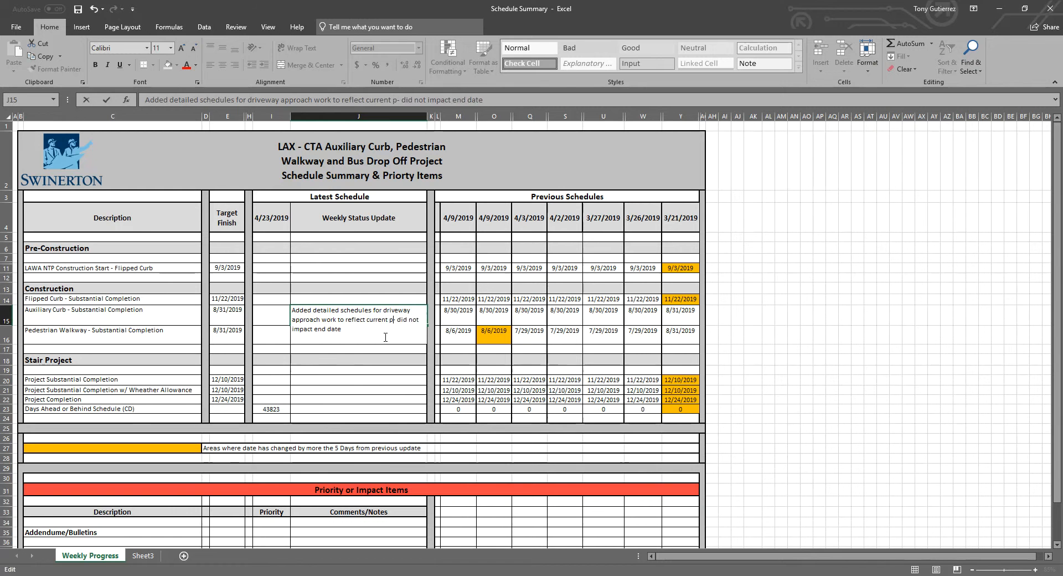
{"action": "key", "text": "Return"}
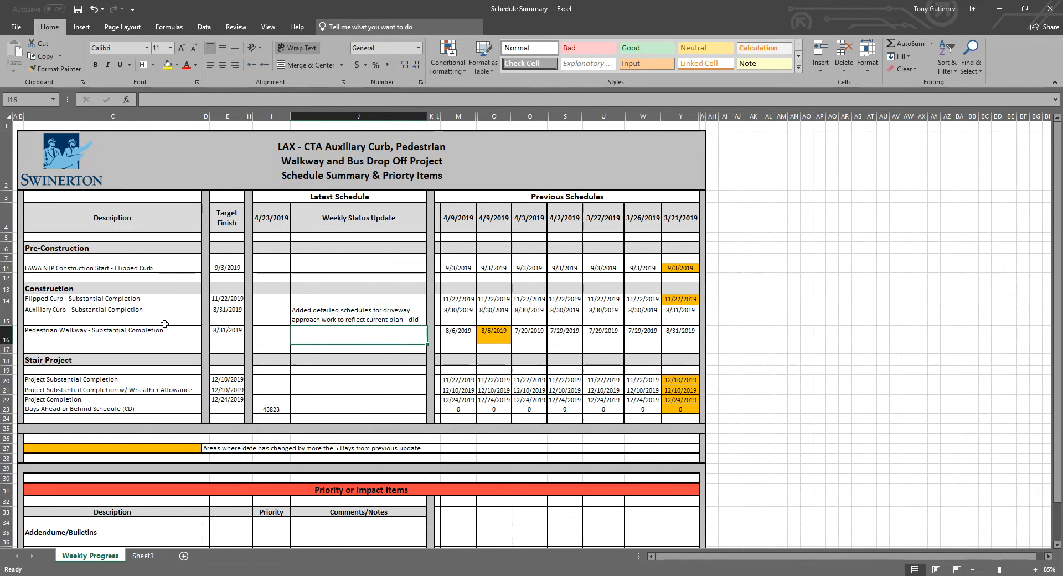
Increase the height of row 15 so the full Auxiliary Curb status note fits in its cell.
{"action": "left_click", "coordinate": [7, 321]}
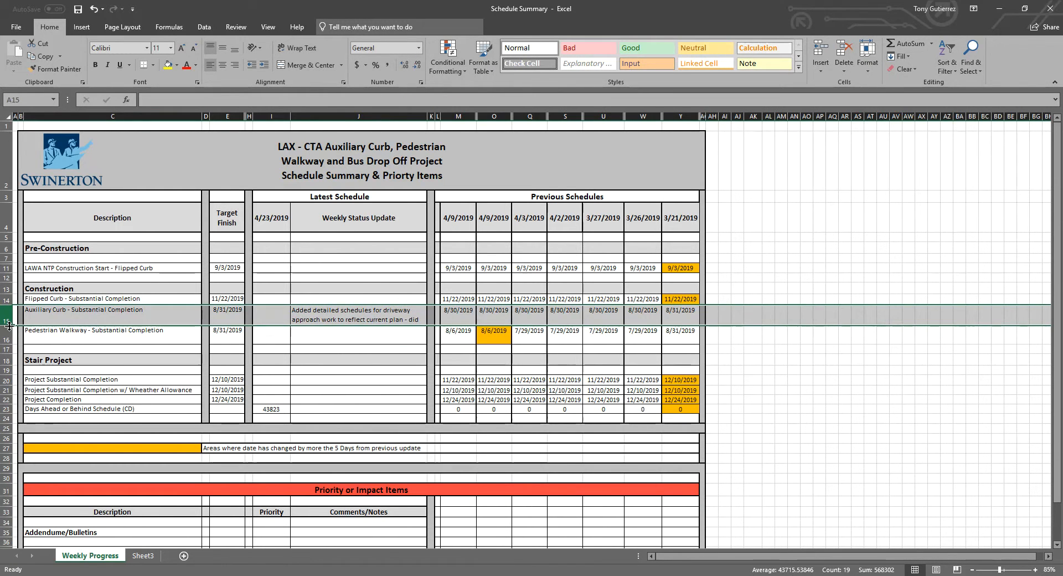
{"action": "left_click_drag", "start_coordinate": [7, 325], "coordinate": [7, 361]}
{"action": "left_click", "coordinate": [269, 327]}
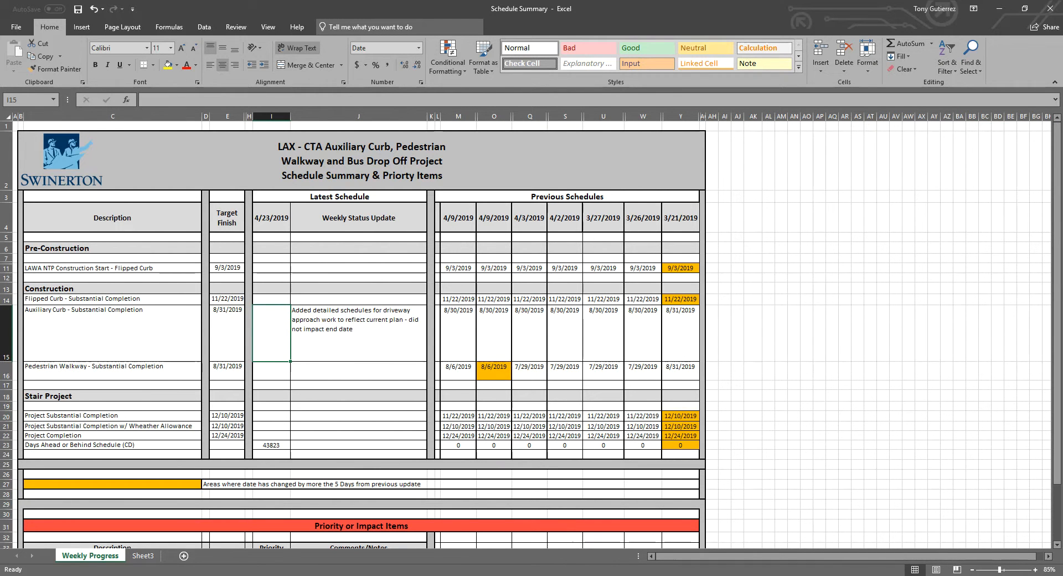
Switch to the 04.23.19 schedule PDF in Bluebeam Revu and arrange its window side by side with the Schedule Summary workbook.
{"action": "key", "text": "alt+Tab"}
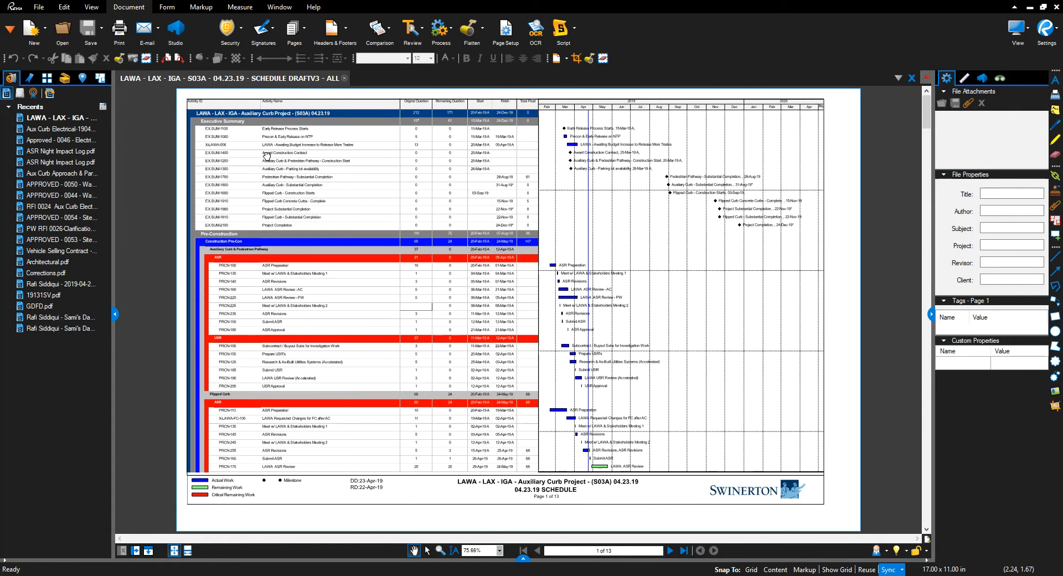
{"action": "scroll", "coordinate": [244, 136], "scroll_direction": "up", "scroll_amount": 3}
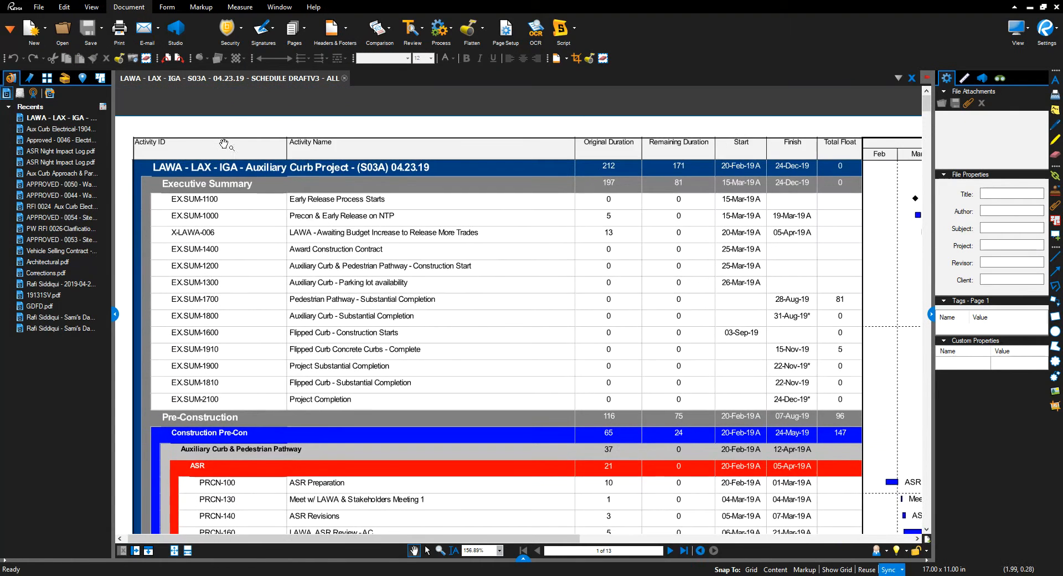
{"action": "double_click", "coordinate": [501, 5]}
{"action": "left_click_drag", "start_coordinate": [473, 63], "coordinate": [894, 59]}
{"action": "left_click", "coordinate": [679, 1]}
{"action": "double_click", "coordinate": [679, 1]}
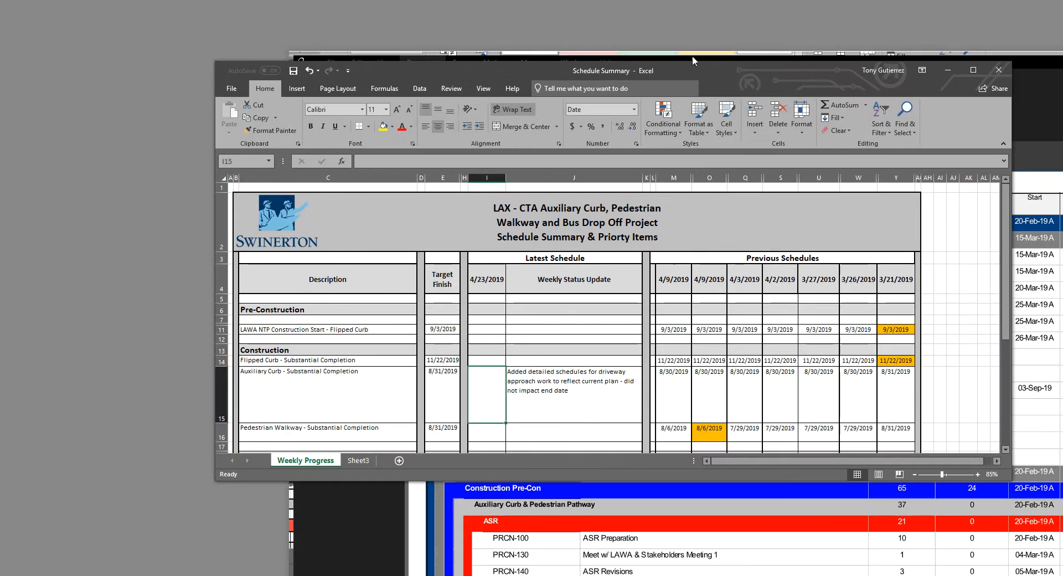
{"action": "left_click_drag", "start_coordinate": [696, 72], "coordinate": [518, 27]}
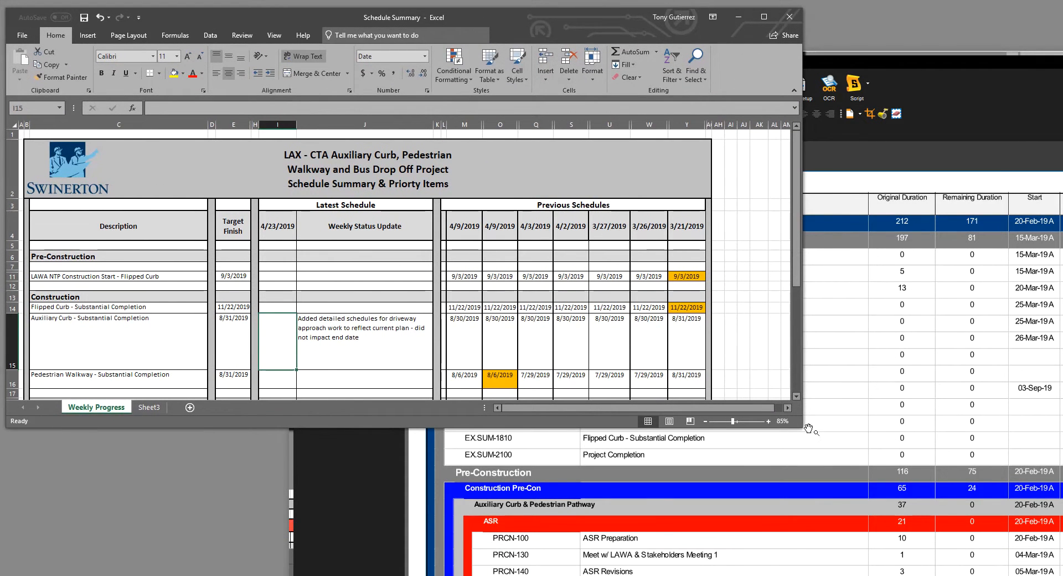
{"action": "left_click_drag", "start_coordinate": [803, 427], "coordinate": [557, 541]}
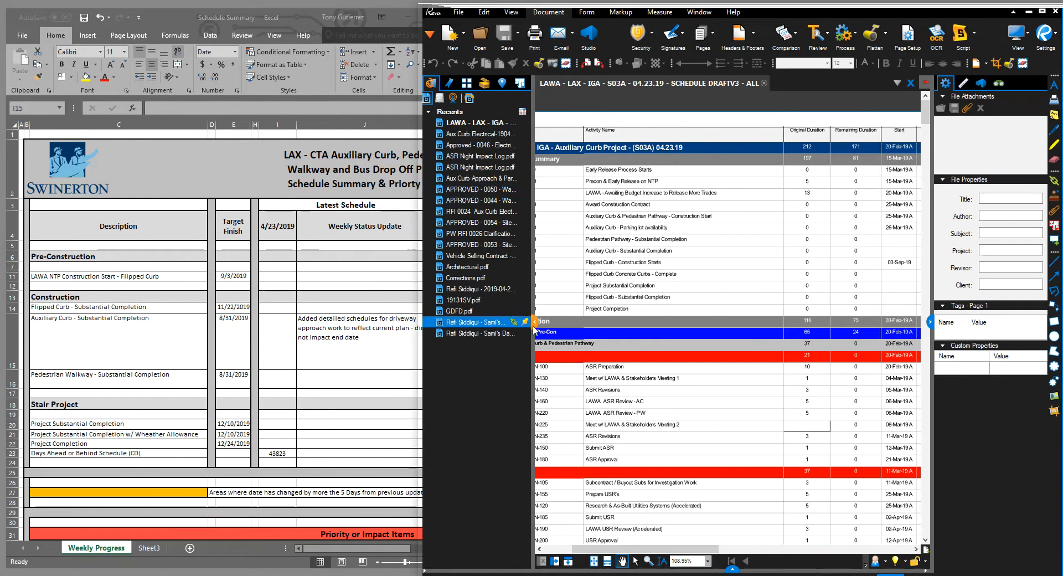
{"action": "left_click_drag", "start_coordinate": [533, 330], "coordinate": [483, 331]}
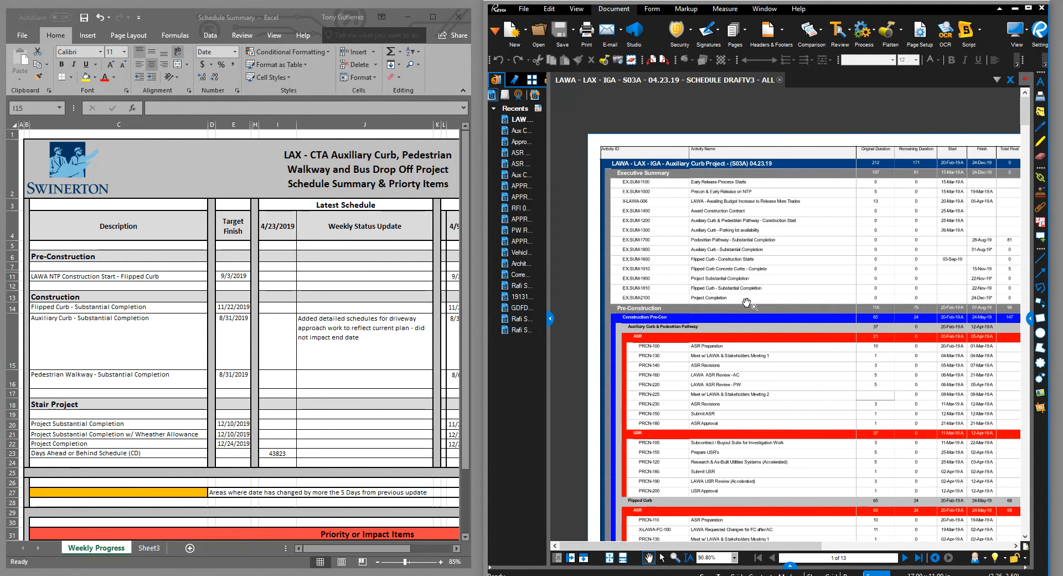
{"action": "scroll", "coordinate": [747, 302], "scroll_direction": "down", "scroll_amount": 1}
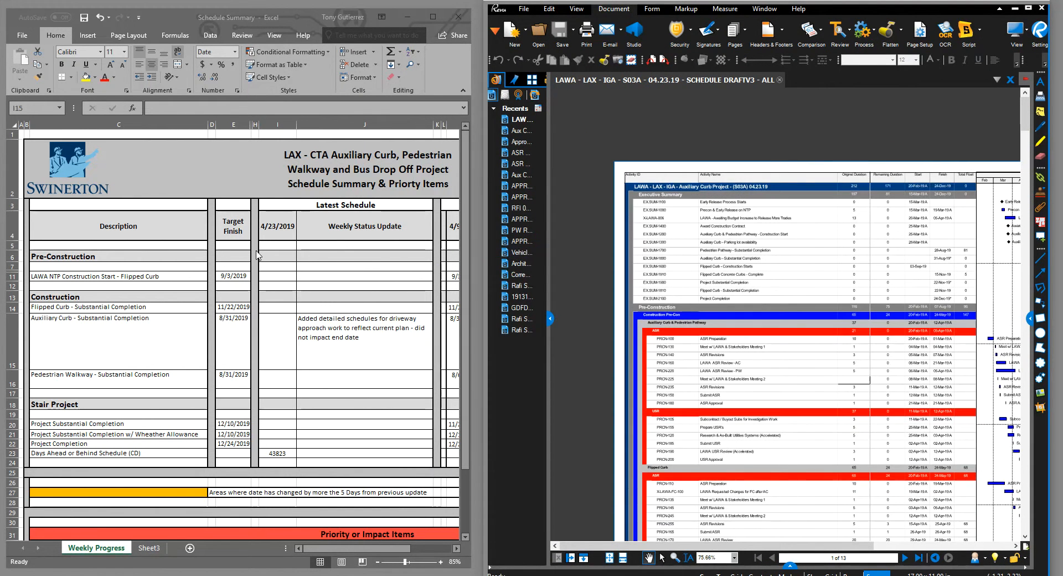
Look up the Flipped Curb construction start in the schedule PDF and enter 9/3 as the LAWA NTP Construction Start date in I11.
{"action": "left_click", "coordinate": [118, 277]}
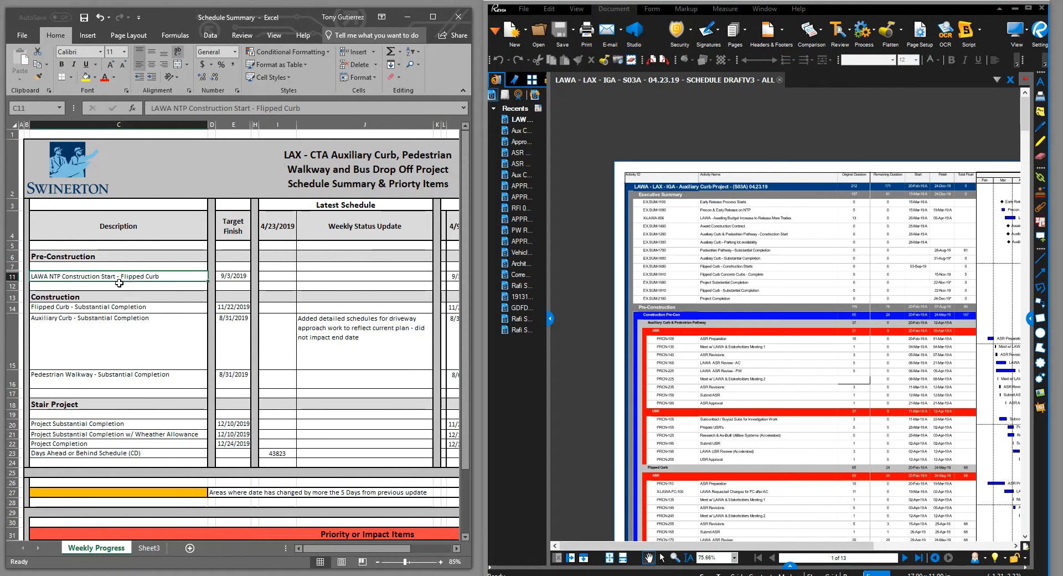
{"action": "scroll", "coordinate": [747, 244], "scroll_direction": "up", "scroll_amount": 4}
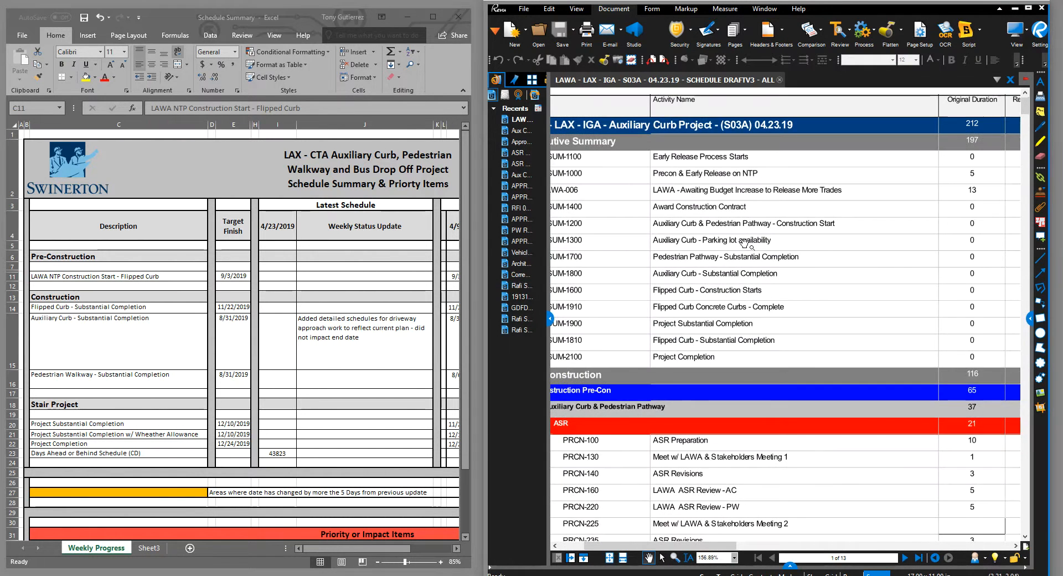
{"action": "scroll", "coordinate": [739, 243], "scroll_direction": "up", "scroll_amount": 1}
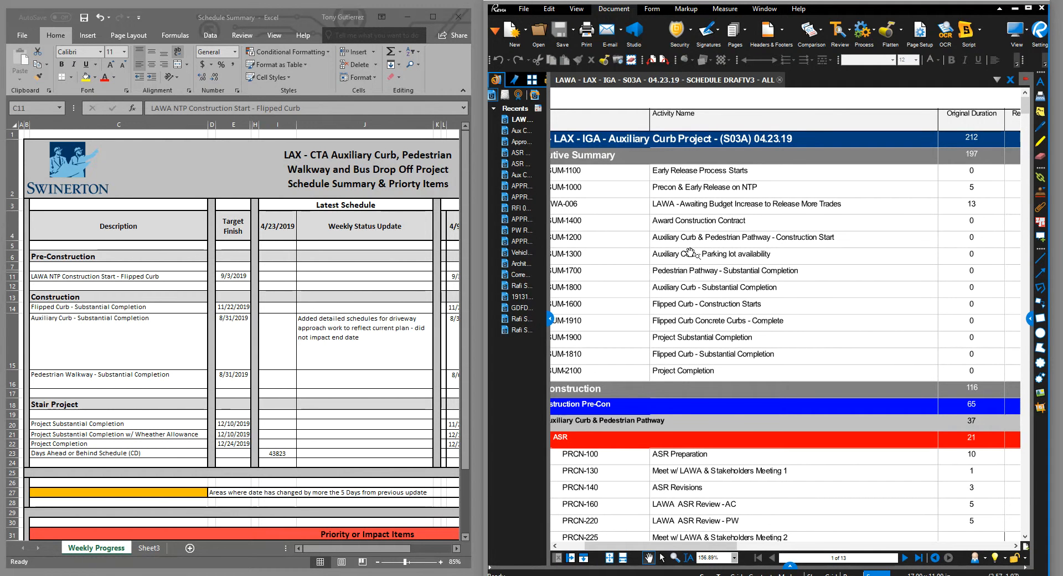
{"action": "scroll", "coordinate": [784, 316], "scroll_direction": "right", "scroll_amount": 3}
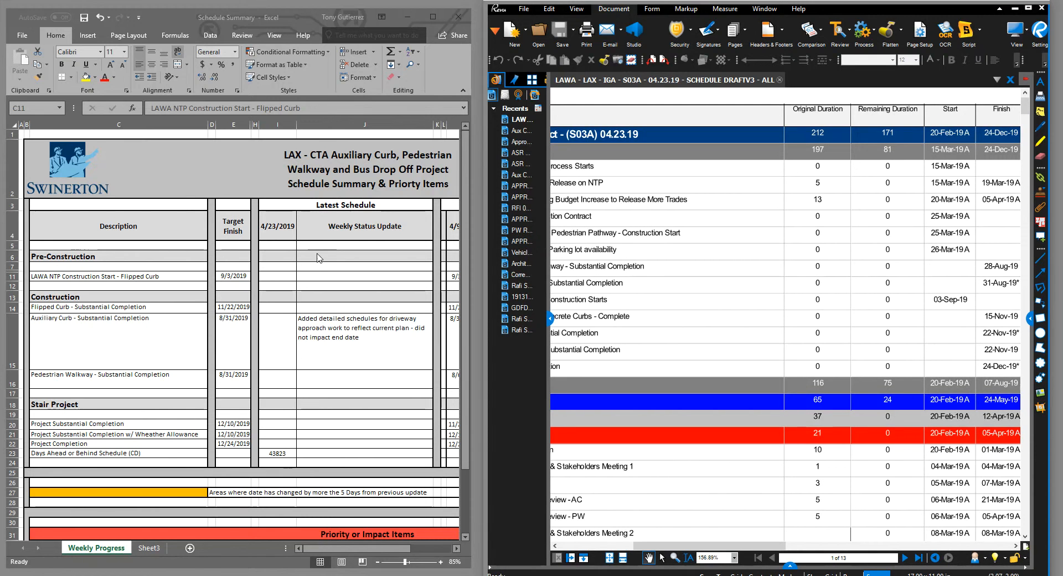
{"action": "left_click", "coordinate": [274, 277]}
{"action": "type", "text": "9"}
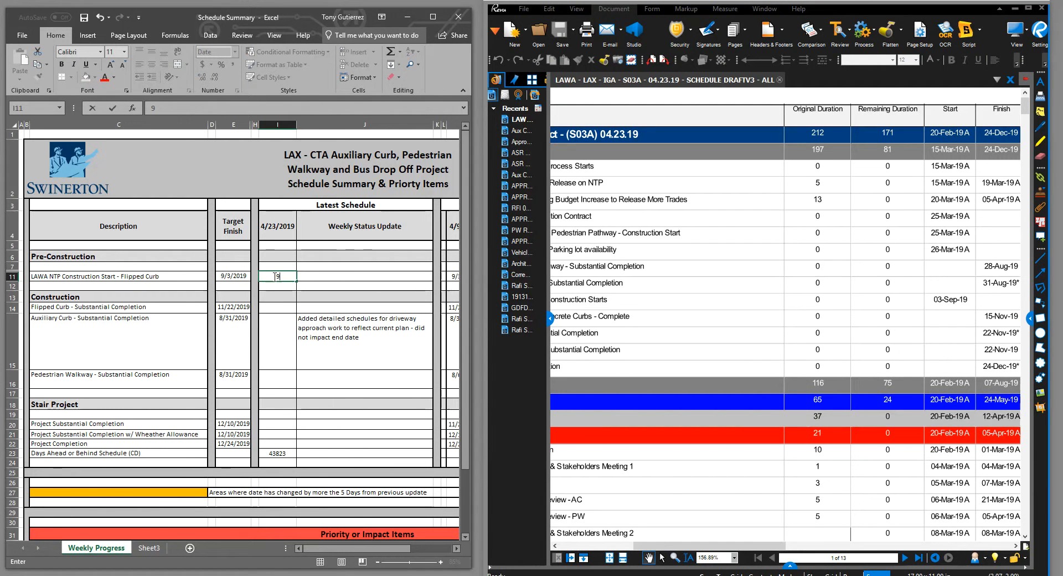
{"action": "type", "text": "/3"}
{"action": "key", "text": "Return"}
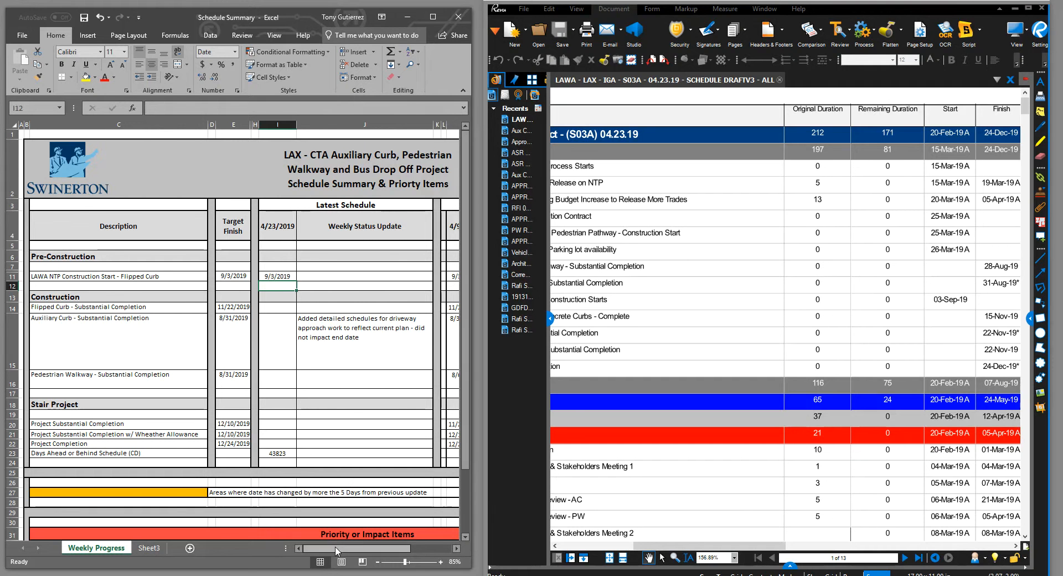
Try 9/8/19 with an orange fill in I11 as an example of a changed date, and undo both changes.
{"action": "scroll", "coordinate": [338, 548], "scroll_direction": "right", "scroll_amount": 3}
{"action": "scroll", "coordinate": [304, 561], "scroll_direction": "left", "scroll_amount": 3}
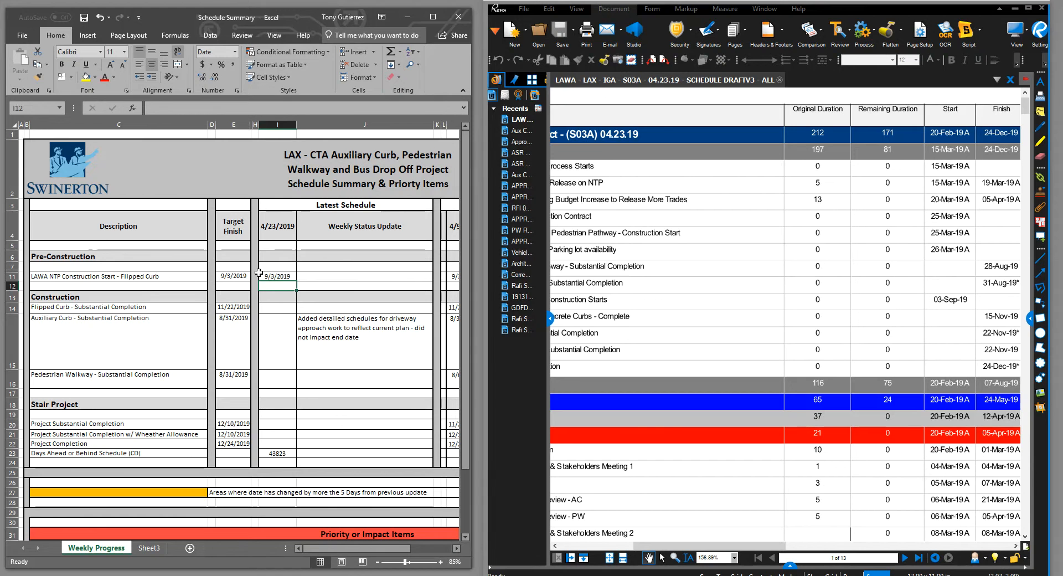
{"action": "type", "text": "9"}
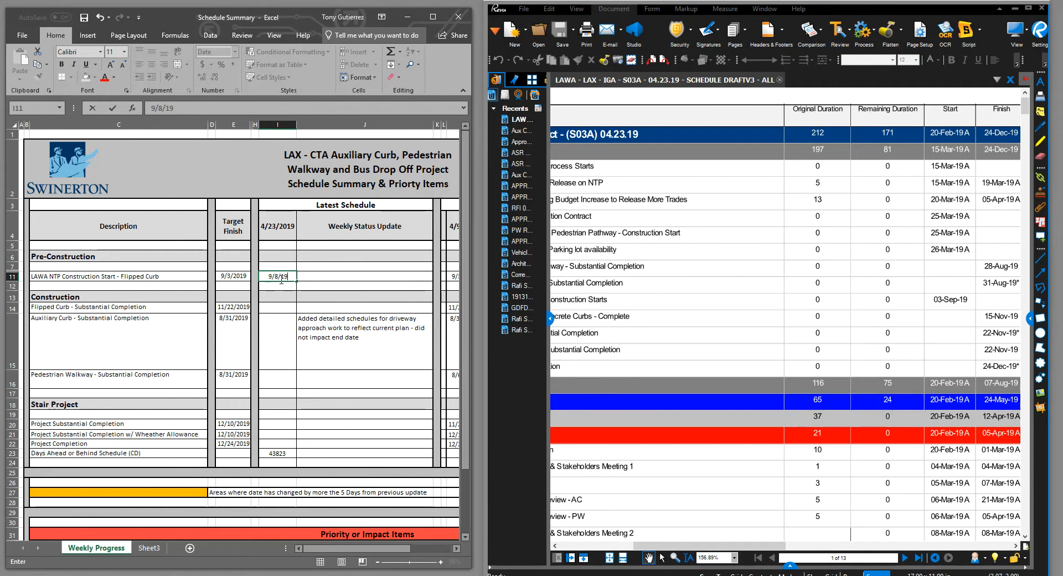
{"action": "key", "text": "Return"}
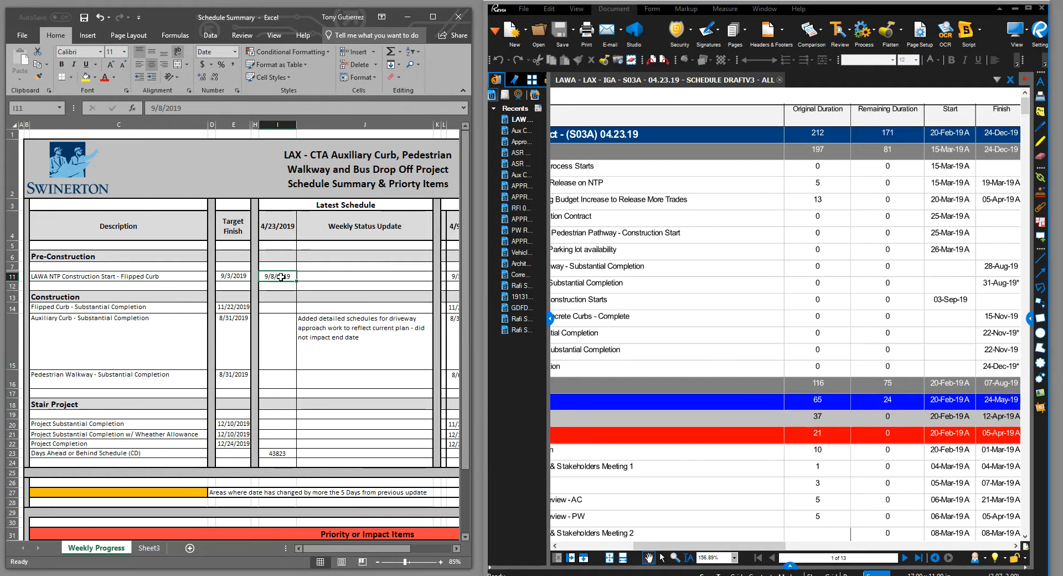
{"action": "left_click", "coordinate": [98, 81]}
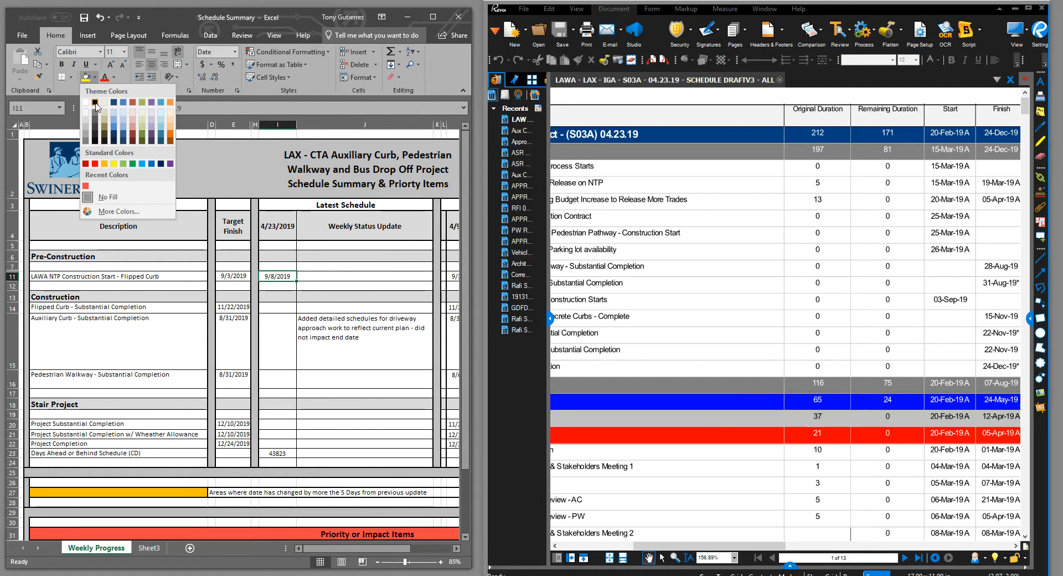
{"action": "left_click", "coordinate": [103, 169]}
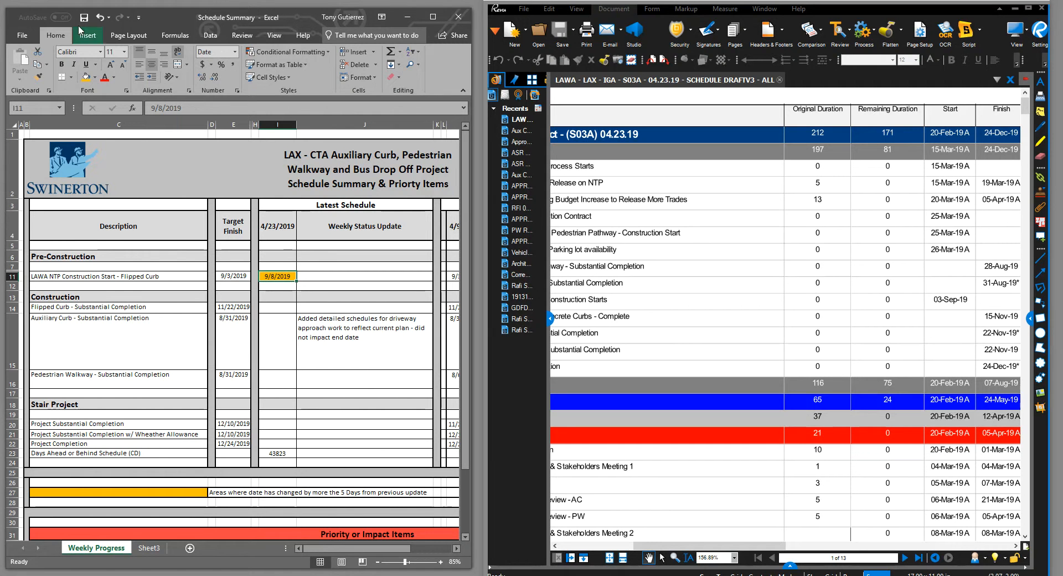
{"action": "left_click", "coordinate": [99, 19]}
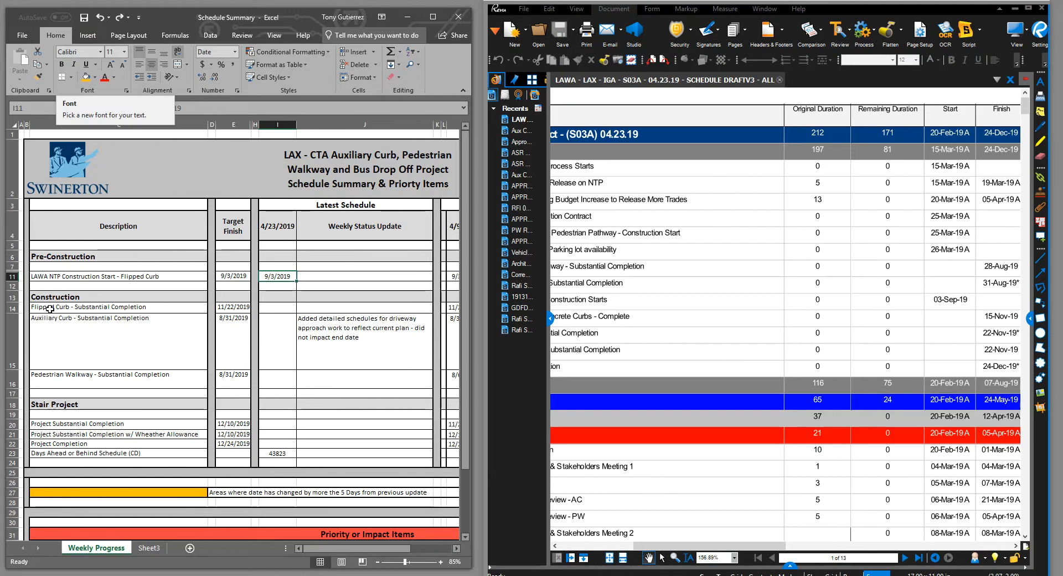
Enter 11/22/2019 as the Flipped Curb - Substantial Completion date in I14 and compare it with the target and previous schedule dates.
{"action": "left_click_drag", "start_coordinate": [543, 294], "coordinate": [638, 296]}
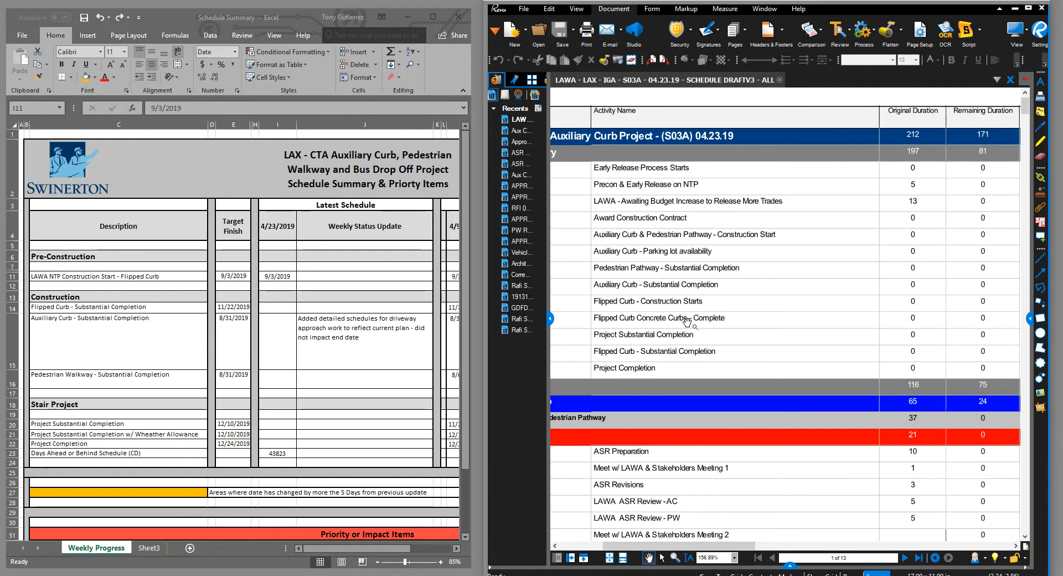
{"action": "scroll", "coordinate": [739, 359], "scroll_direction": "right", "scroll_amount": 5}
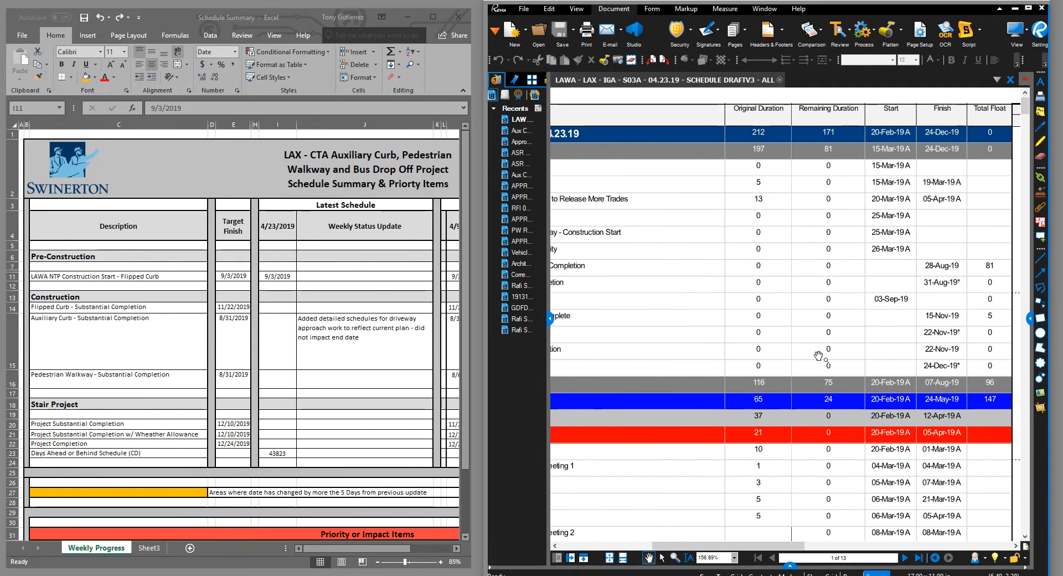
{"action": "left_click", "coordinate": [350, 288]}
{"action": "left_click", "coordinate": [280, 308]}
{"action": "type", "text": "11/22/"}
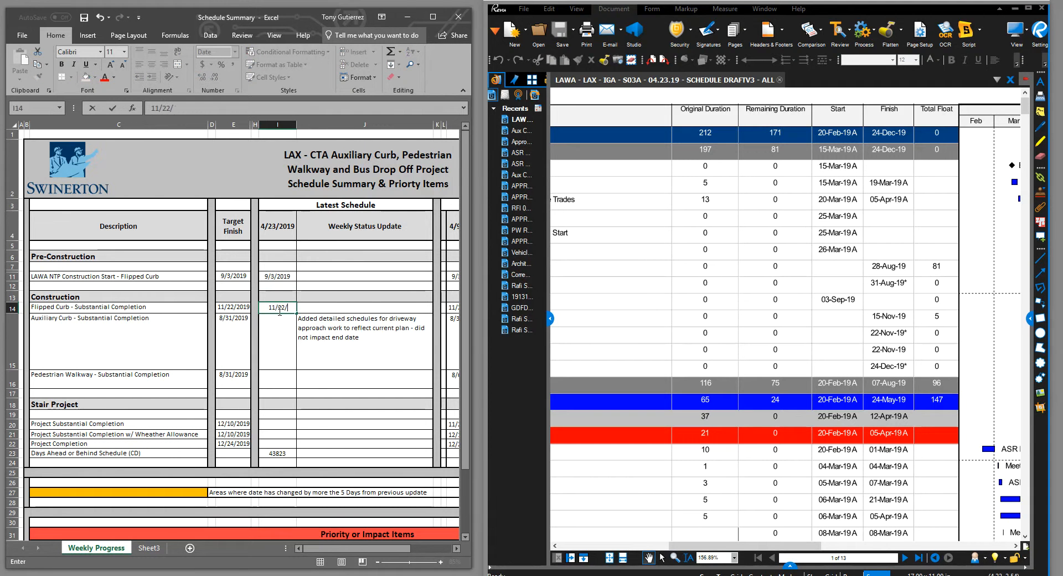
{"action": "type", "text": "2019"}
{"action": "key", "text": "Return"}
{"action": "left_click", "coordinate": [228, 311]}
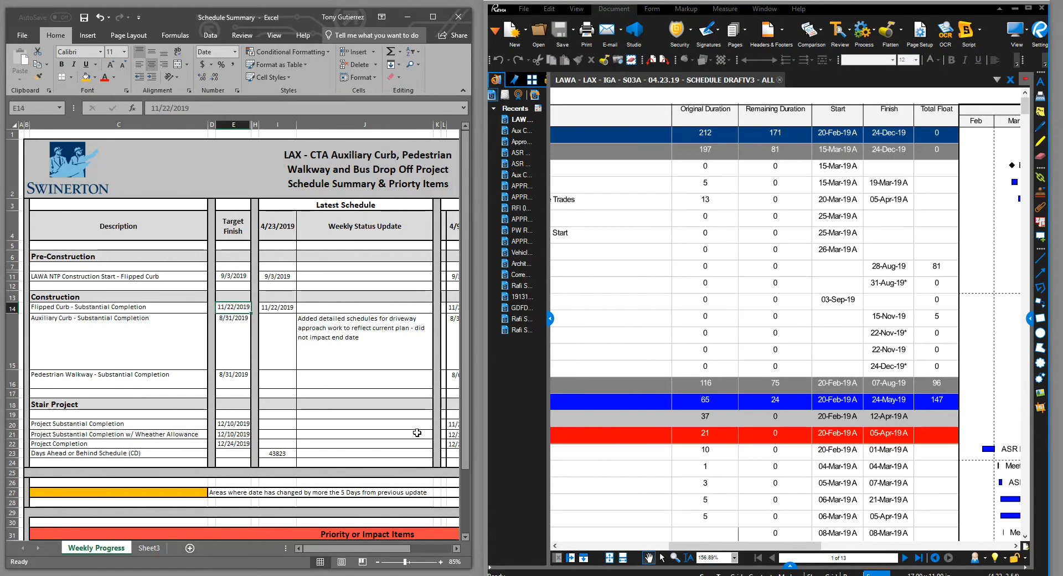
{"action": "left_click_drag", "start_coordinate": [341, 548], "coordinate": [279, 329]}
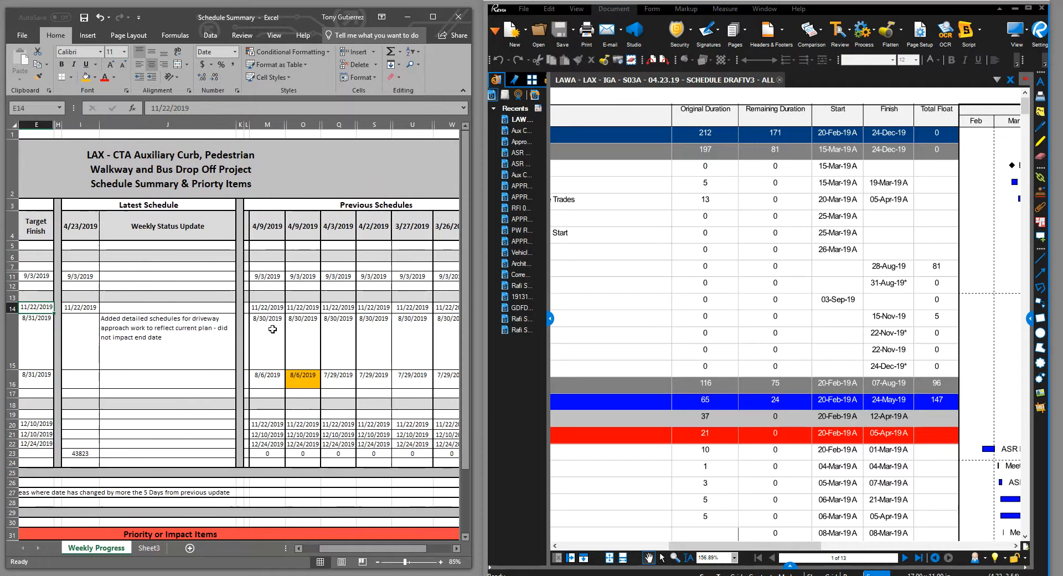
{"action": "left_click", "coordinate": [264, 309]}
{"action": "left_click_drag", "start_coordinate": [332, 548], "coordinate": [272, 378]}
Enter 8/28/19 as the Auxiliary Curb - Substantial Completion date in I15 and compare it with the previous 4/9/2019 schedule date.
{"action": "left_click", "coordinate": [277, 344]}
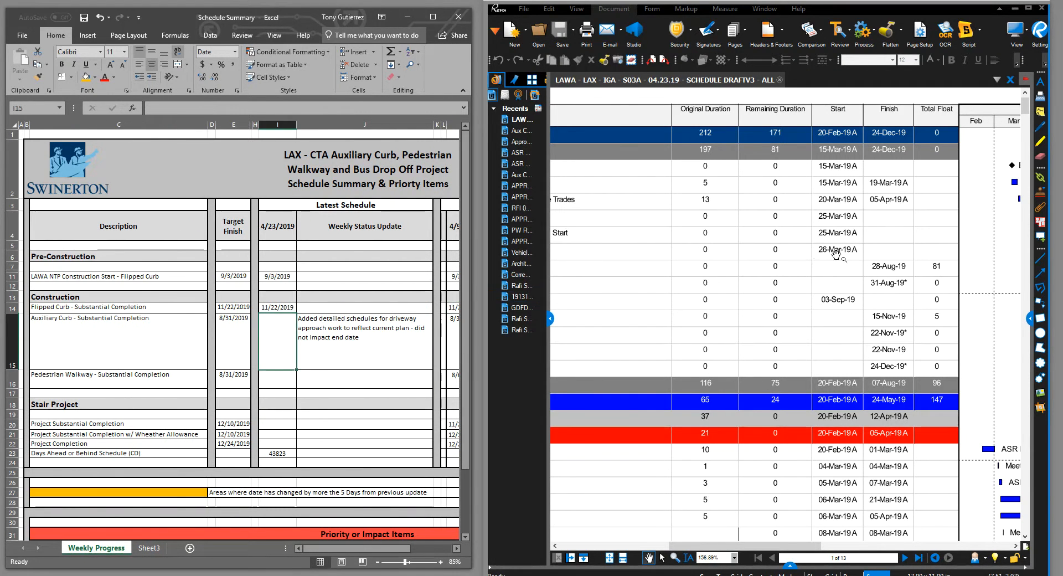
{"action": "left_click_drag", "start_coordinate": [786, 261], "coordinate": [861, 254]}
{"action": "scroll", "coordinate": [759, 284], "scroll_direction": "left", "scroll_amount": 5}
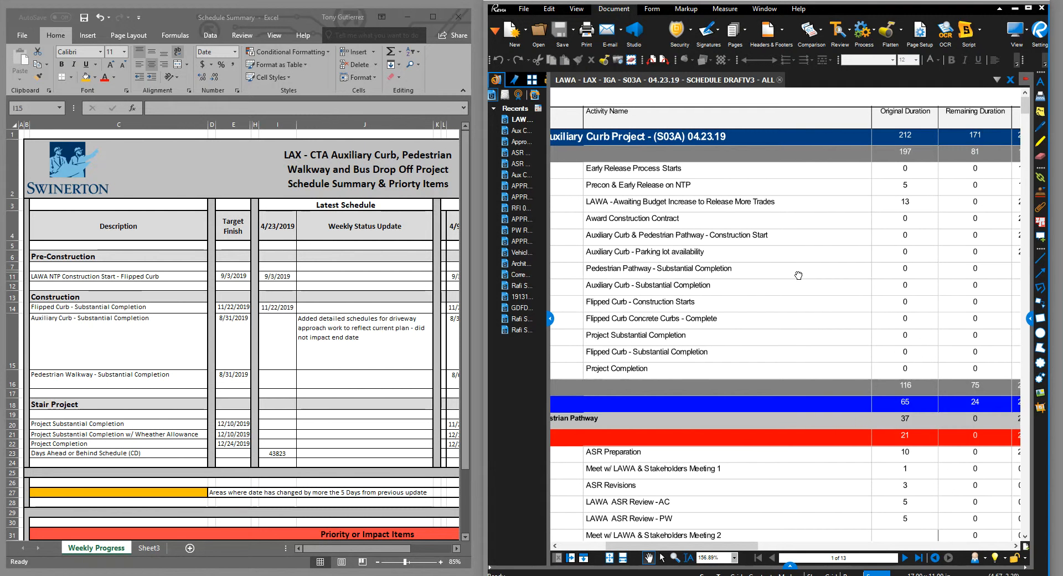
{"action": "left_click_drag", "start_coordinate": [797, 276], "coordinate": [644, 277]}
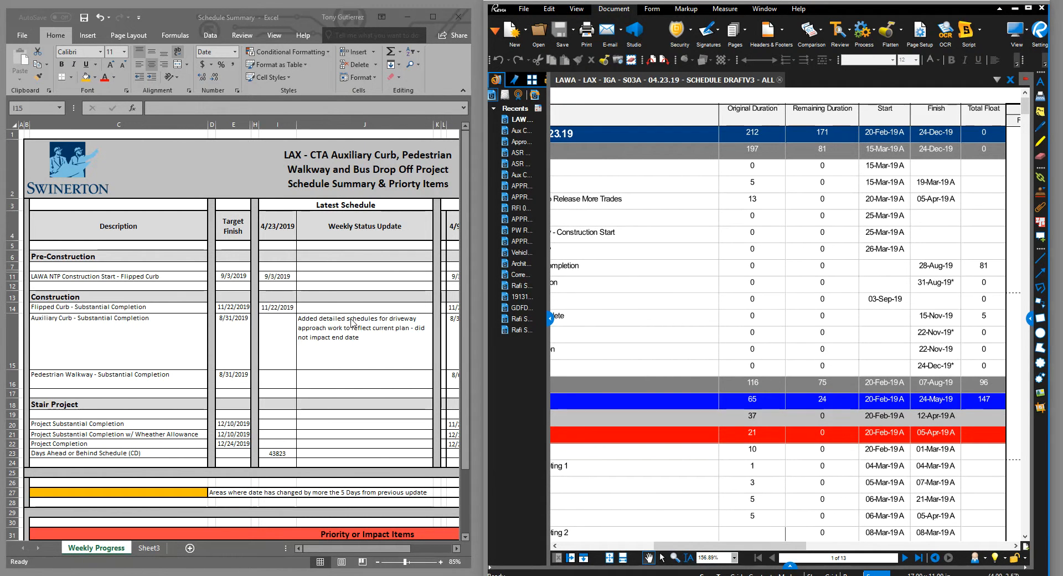
{"action": "left_click", "coordinate": [280, 346]}
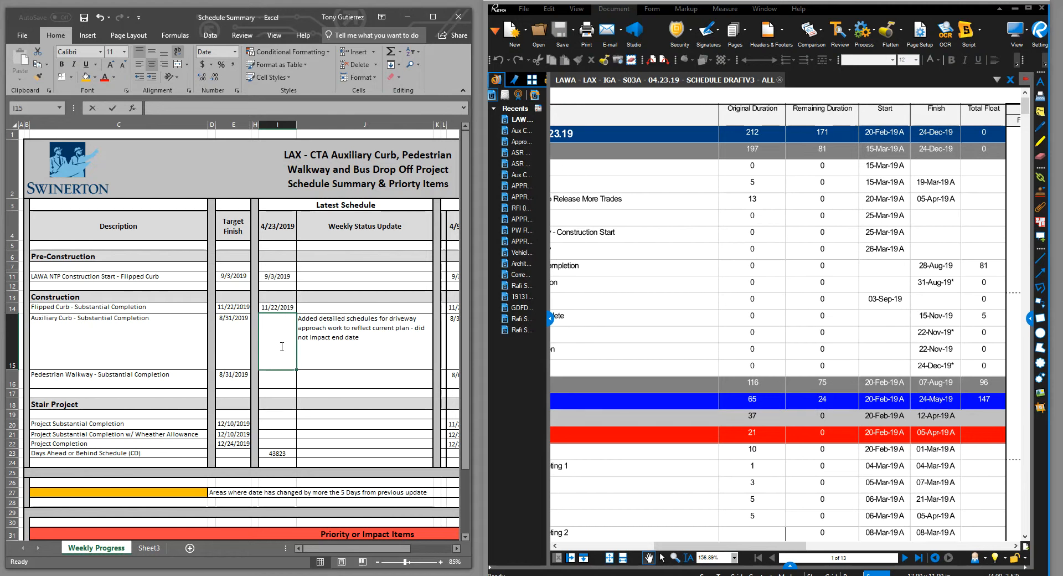
{"action": "type", "text": "8/28/19"}
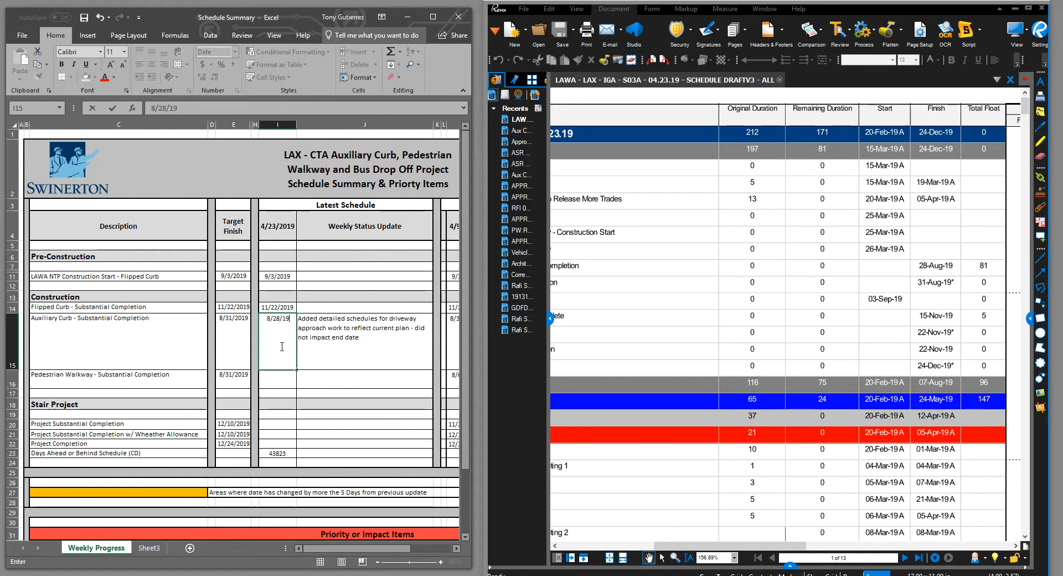
{"action": "key", "text": "Return"}
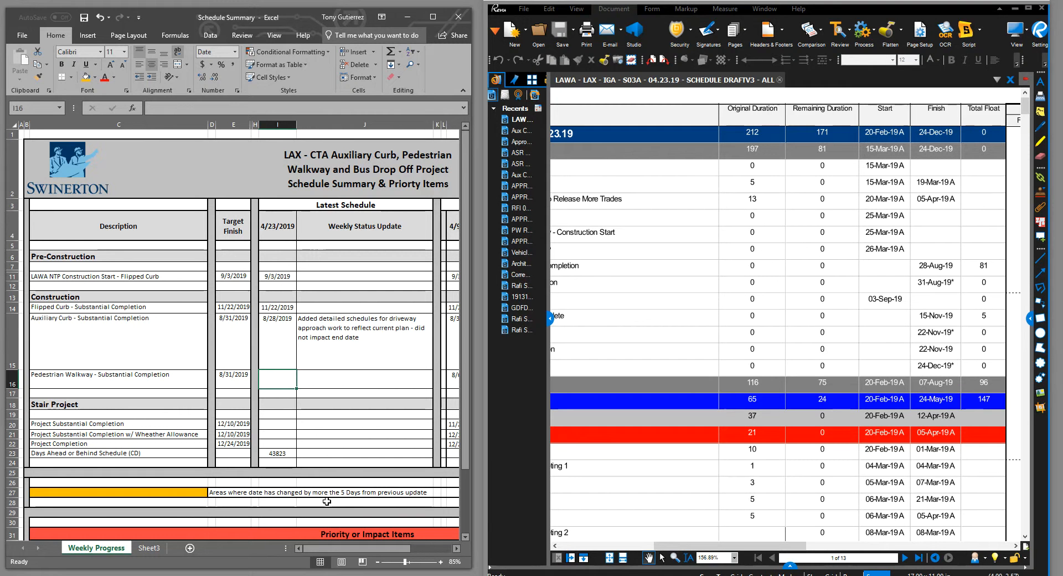
{"action": "mouse_move", "coordinate": [328, 550]}
{"action": "left_mouse_down"}
{"action": "mouse_move", "coordinate": [345, 549]}
{"action": "mouse_move", "coordinate": [319, 550]}
{"action": "left_mouse_up"}
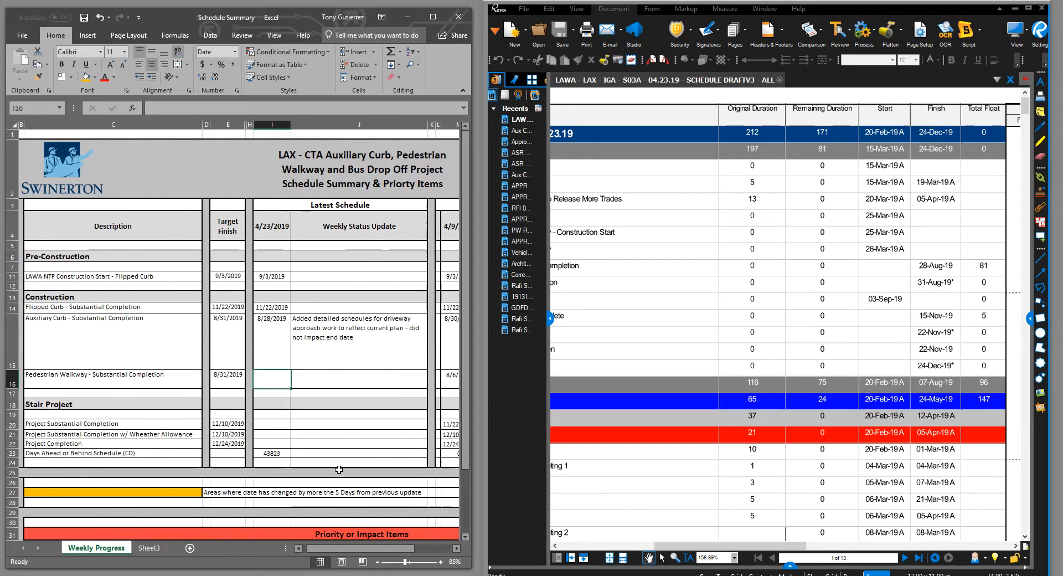
{"action": "left_click", "coordinate": [449, 339]}
Look up the Pedestrian Pathway completion in the schedule PDF and enter 8/28/19 as the Pedestrian Walkway - Substantial Completion date in I16.
{"action": "left_click", "coordinate": [268, 377]}
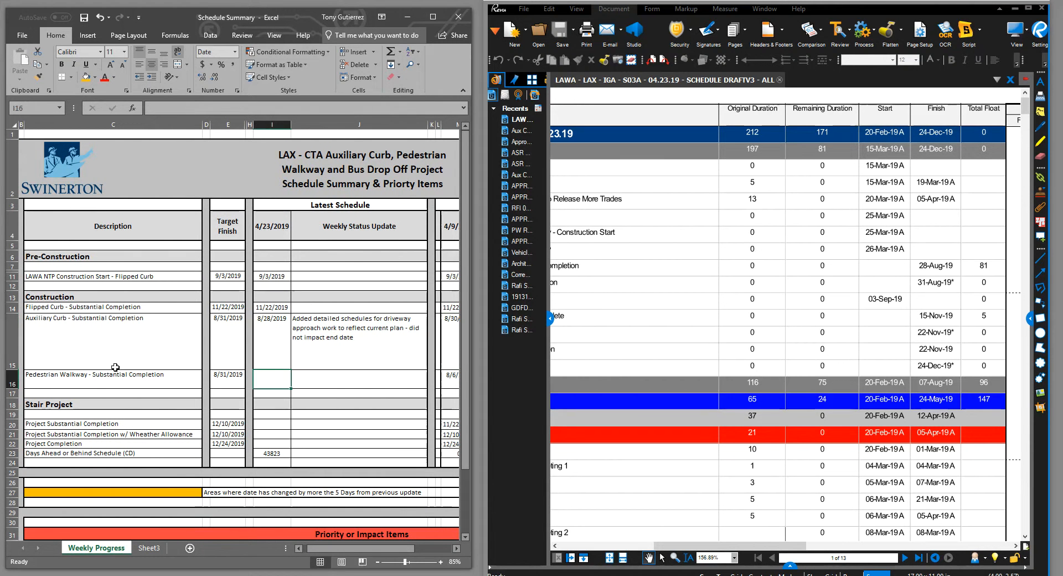
{"action": "left_click", "coordinate": [759, 351]}
{"action": "scroll", "coordinate": [759, 351], "scroll_direction": "left", "scroll_amount": 5}
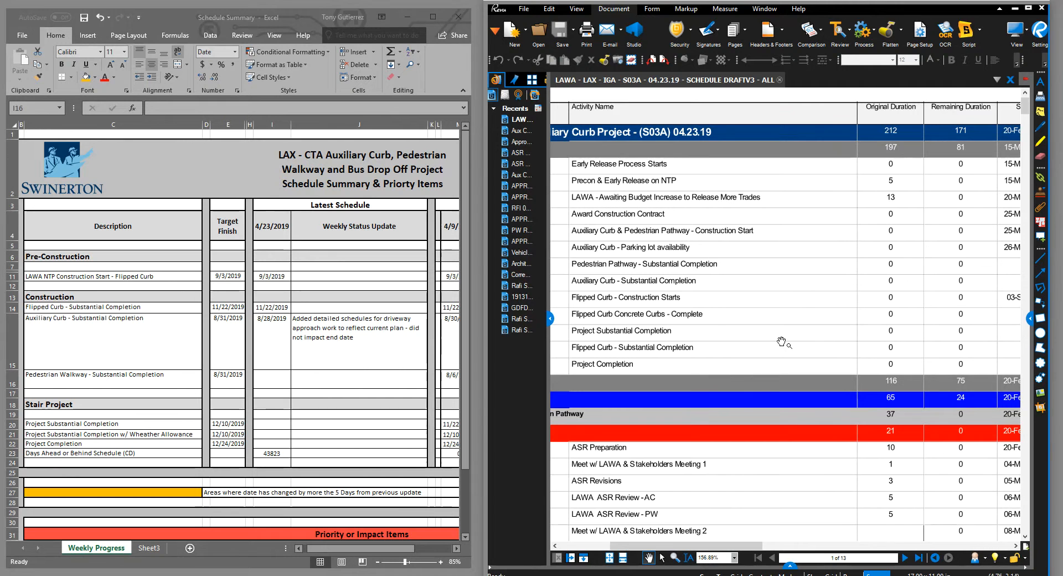
{"action": "scroll", "coordinate": [796, 277], "scroll_direction": "right", "scroll_amount": 4}
{"action": "scroll", "coordinate": [813, 277], "scroll_direction": "left", "scroll_amount": 4}
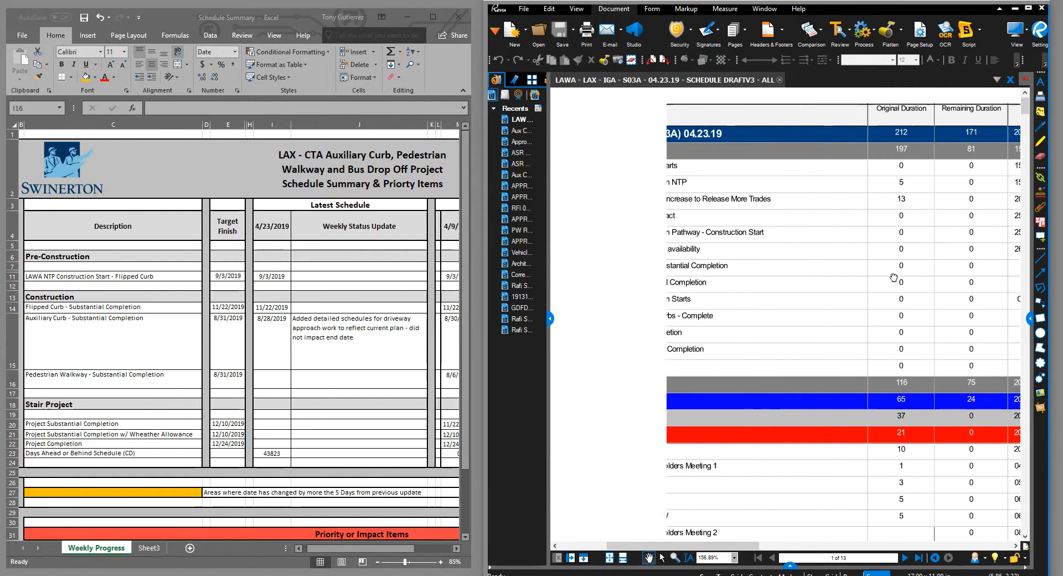
{"action": "left_click_drag", "start_coordinate": [826, 273], "coordinate": [654, 270]}
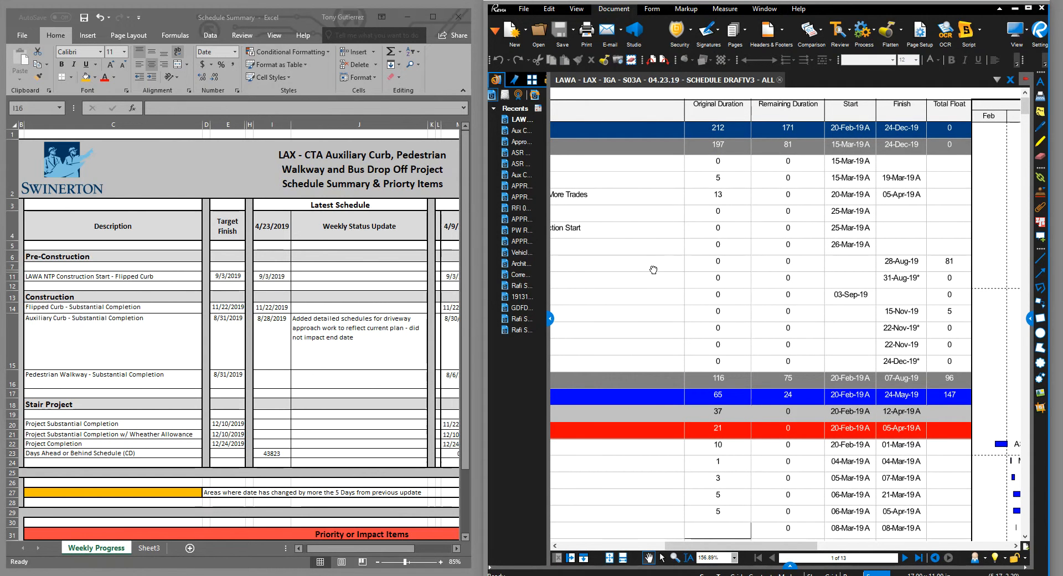
{"action": "left_click", "coordinate": [282, 376]}
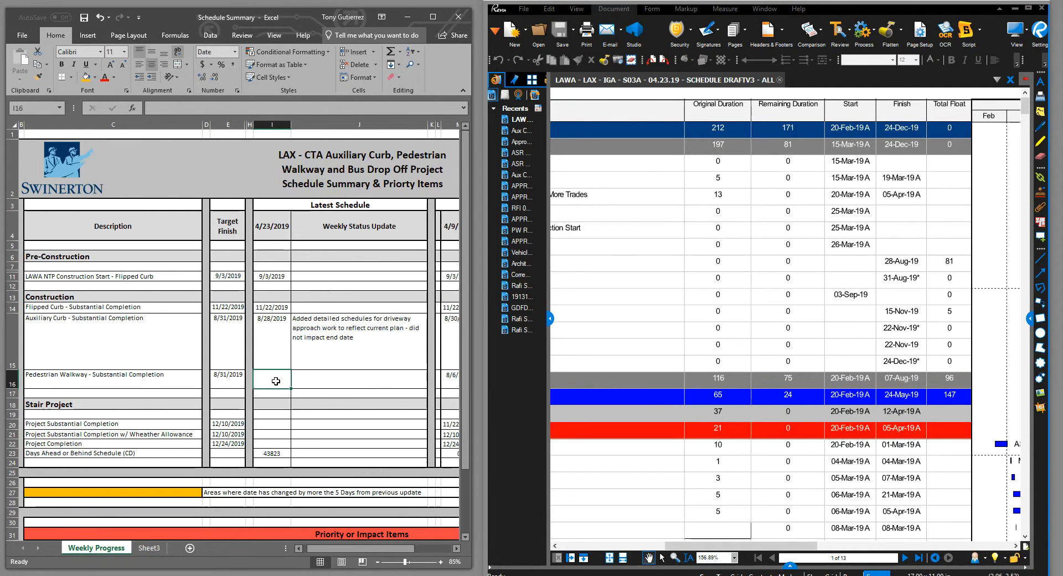
{"action": "type", "text": "8/28/19"}
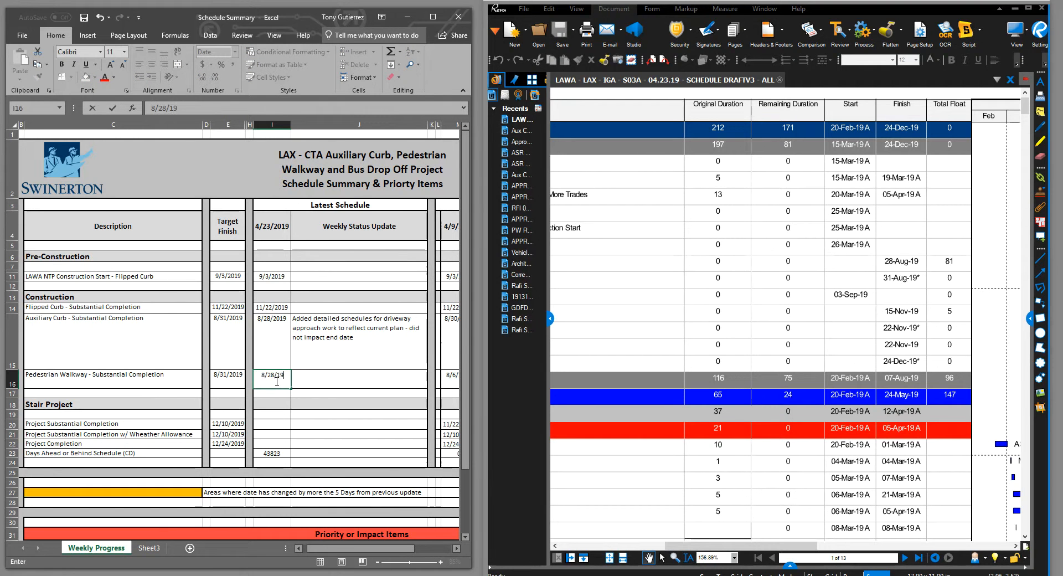
{"action": "key", "text": "Return"}
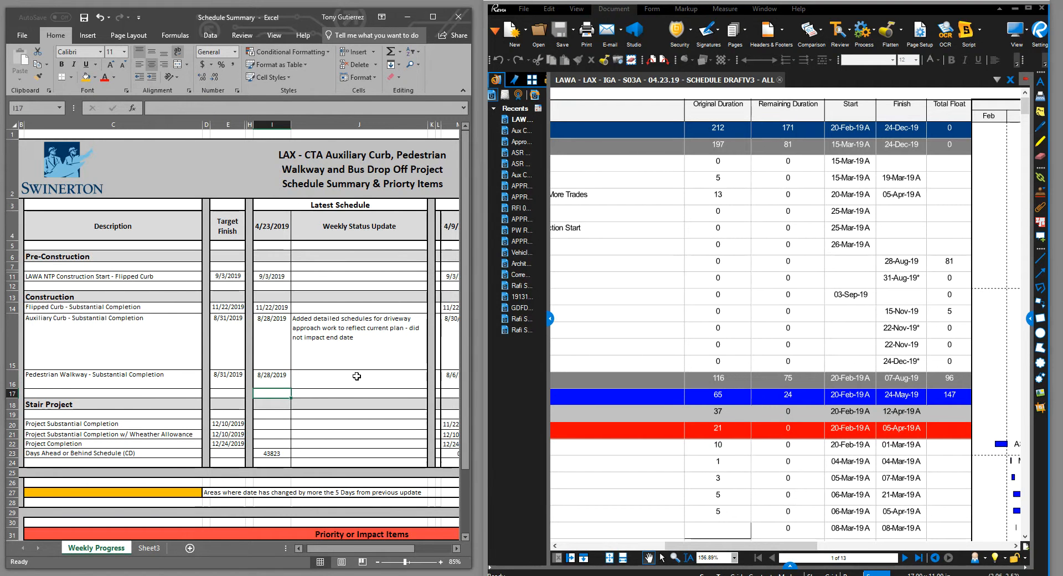
Check the previous 4/9/2019 Pedestrian Walkway date and add the status note "This milestone was revised due to LAWA baseline revisions" in J16.
{"action": "mouse_move", "coordinate": [359, 545]}
{"action": "left_mouse_down"}
{"action": "mouse_move", "coordinate": [371, 545]}
{"action": "mouse_move", "coordinate": [337, 545]}
{"action": "left_mouse_up"}
{"action": "left_click", "coordinate": [261, 386]}
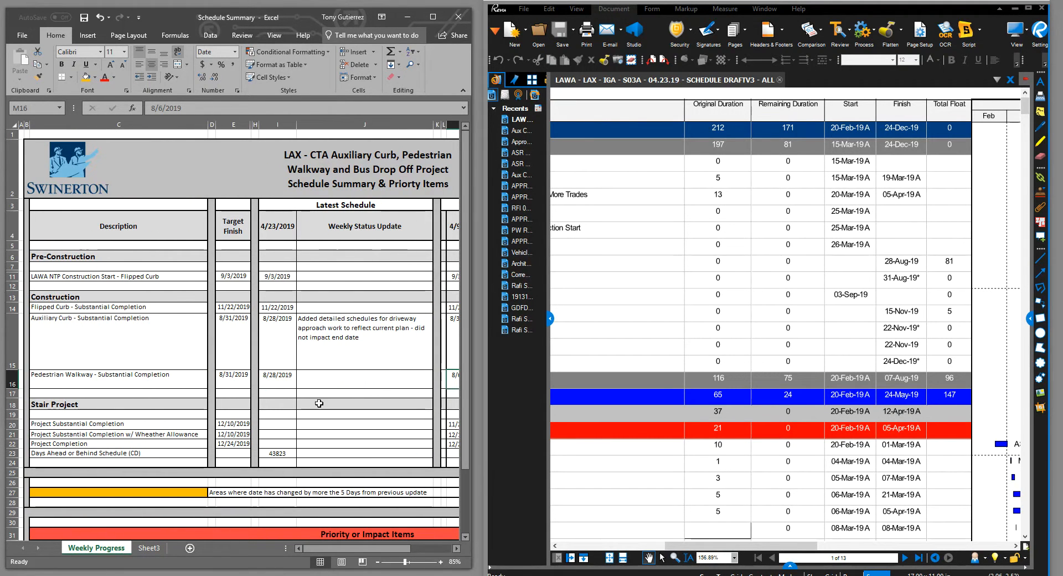
{"action": "left_click", "coordinate": [323, 381]}
{"action": "type", "text": "This"}
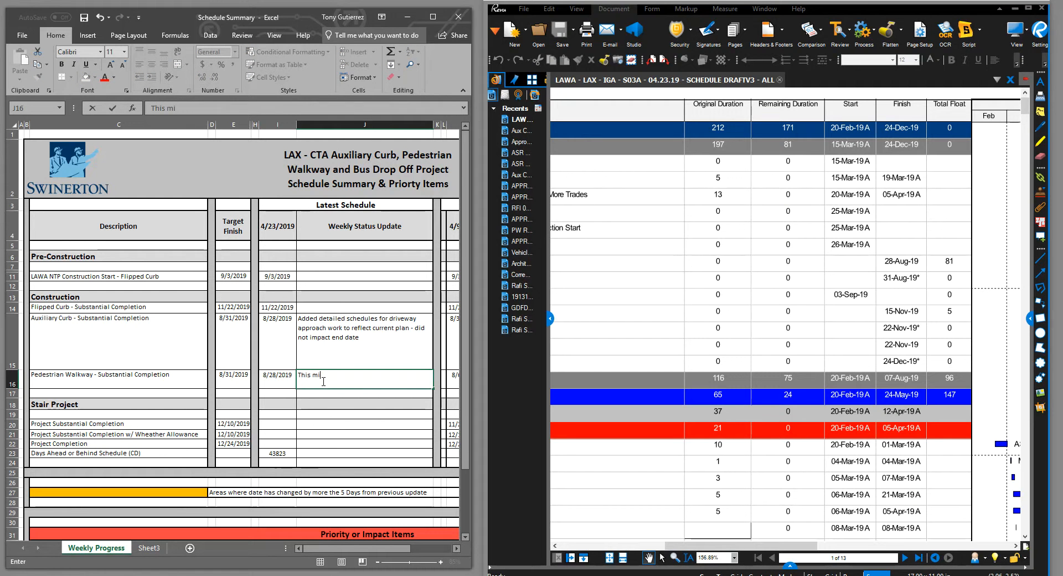
{"action": "type", "text": " milestone was revised due"}
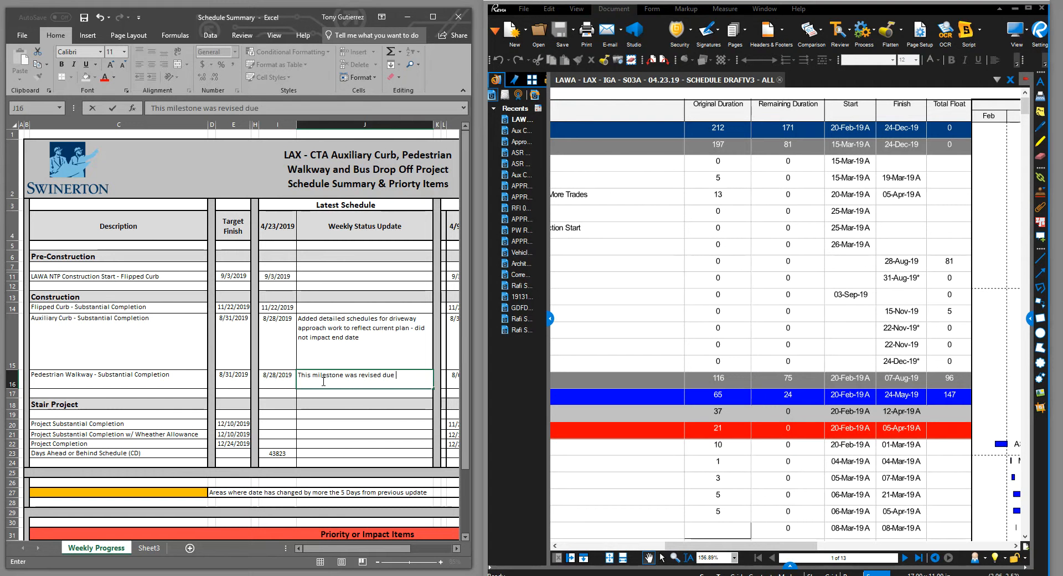
{"action": "type", "text": " to LAWA baseline"}
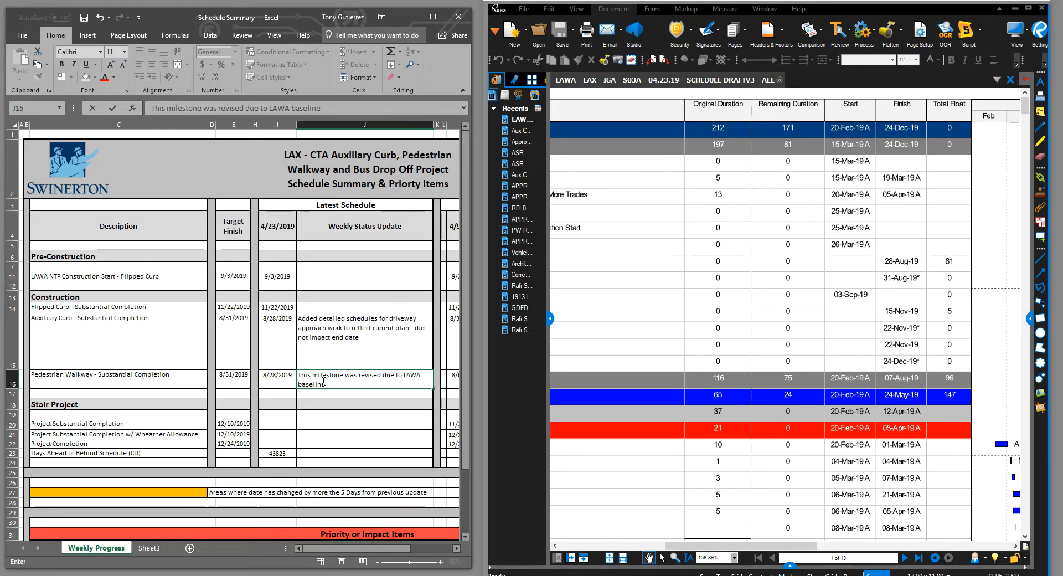
{"action": "type", "text": " revisions"}
{"action": "key", "text": "Return"}
Look up the Project Completion finish date in the schedule PDF and enter 12/24/2009 as the Project Completion date in I22.
{"action": "left_click", "coordinate": [106, 424]}
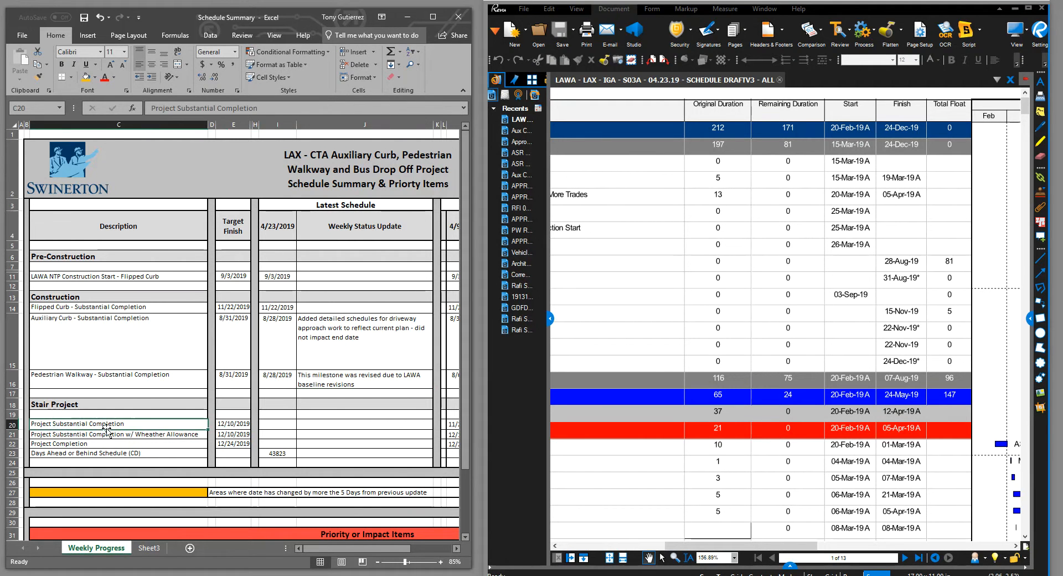
{"action": "left_click_drag", "start_coordinate": [659, 418], "coordinate": [849, 415]}
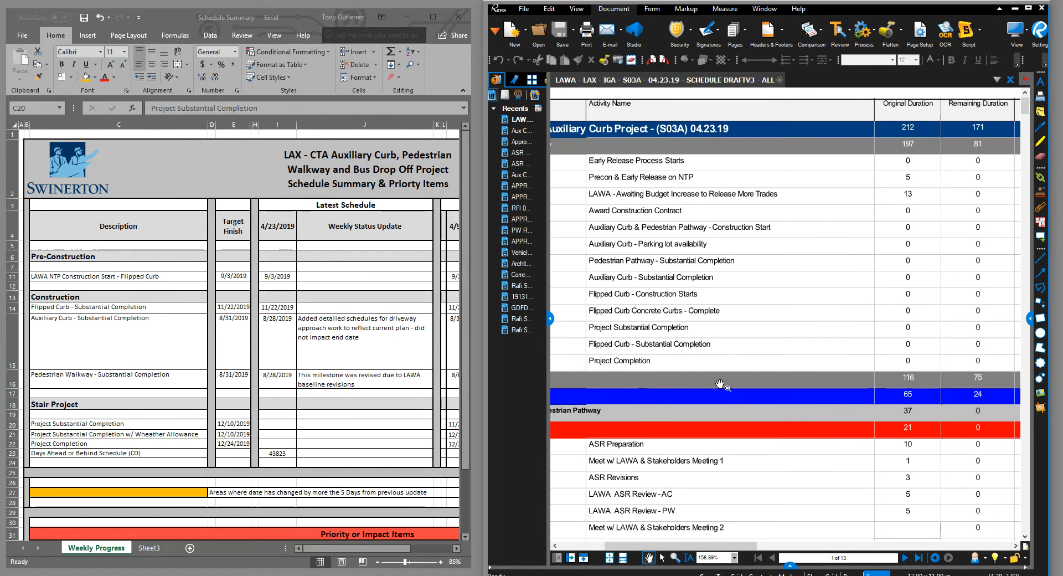
{"action": "left_click_drag", "start_coordinate": [667, 375], "coordinate": [506, 368]}
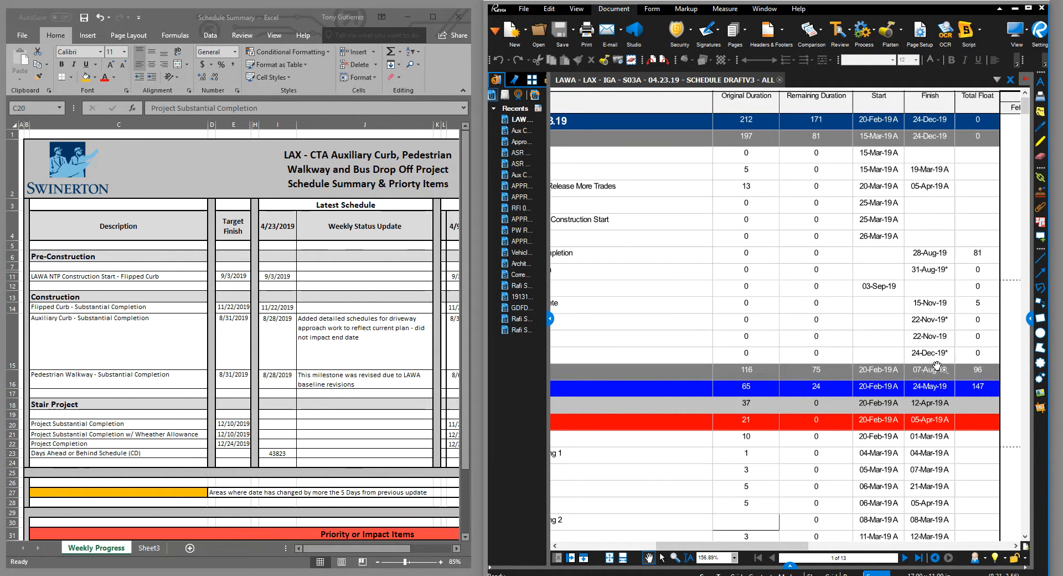
{"action": "left_click", "coordinate": [283, 424]}
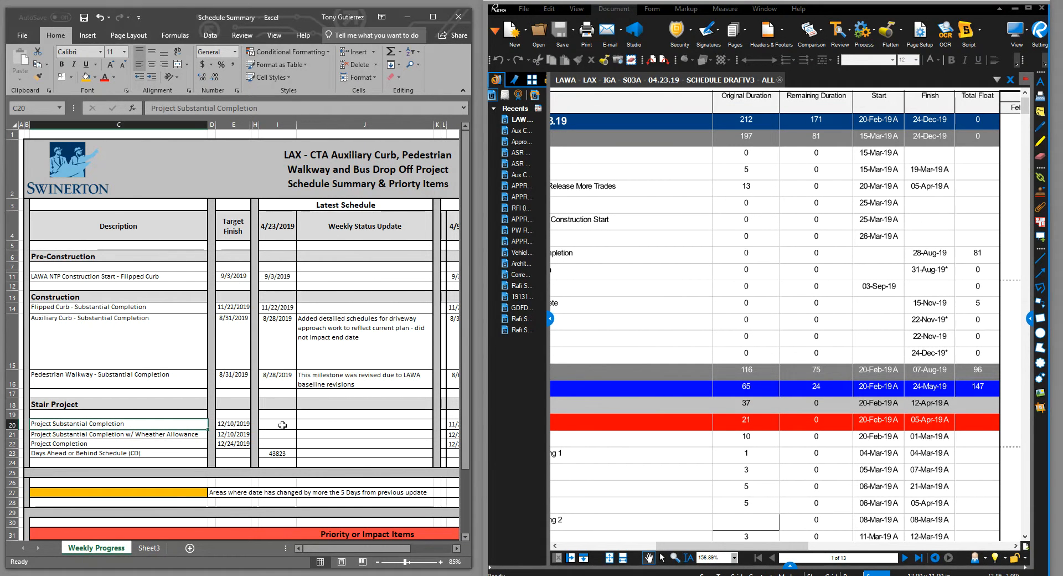
{"action": "left_click", "coordinate": [283, 425]}
{"action": "left_click", "coordinate": [281, 443]}
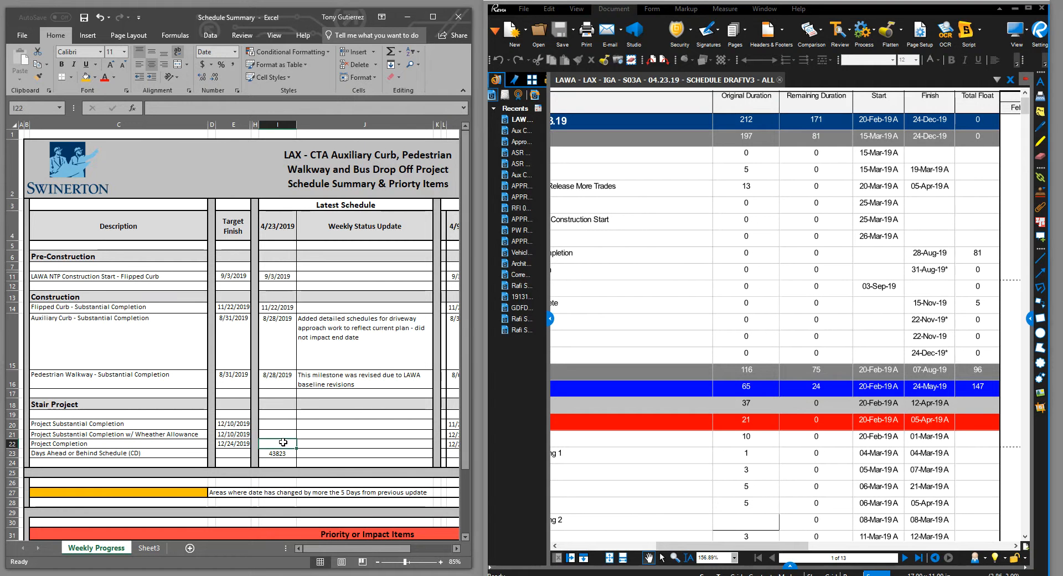
{"action": "type", "text": "12/24/"}
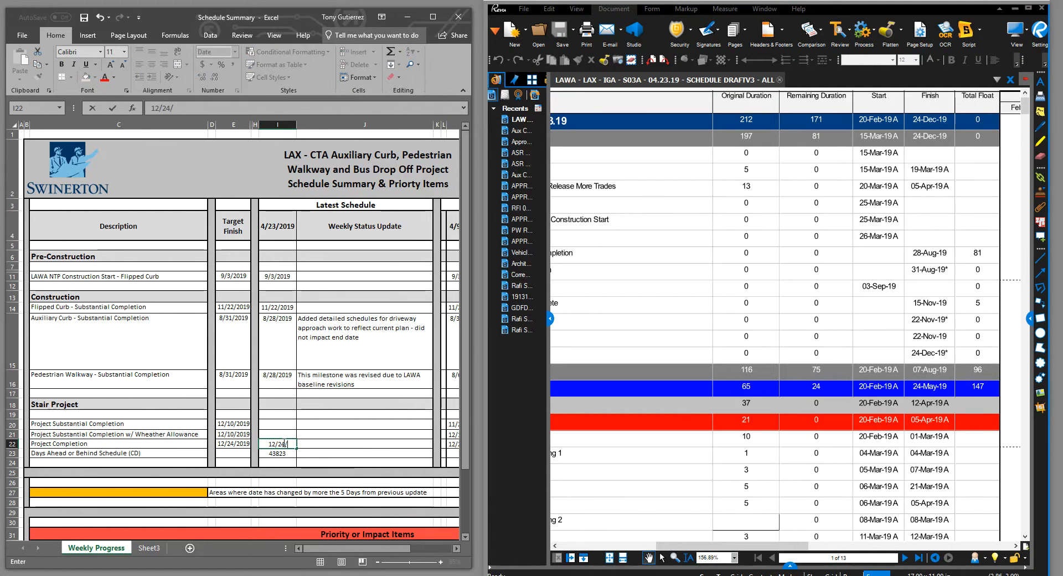
{"action": "type", "text": "1"}
{"action": "key", "text": "BackSpace"}
{"action": "type", "text": "9"}
{"action": "key", "text": "Return"}
Look up the Project Substantial Completion finish date in the schedule PDF and enter 11/22/2019 in I20.
{"action": "left_click", "coordinate": [232, 423]}
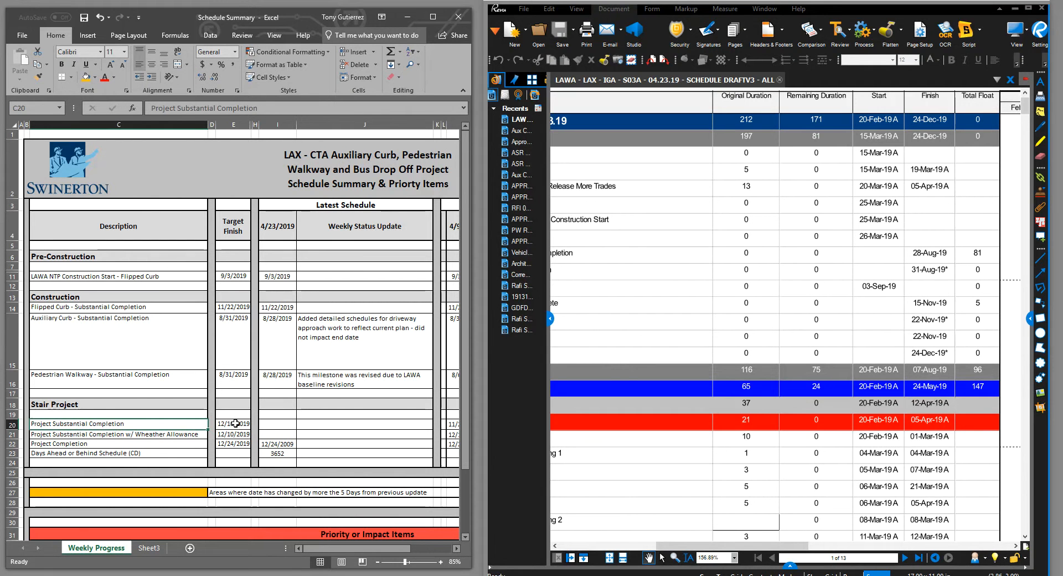
{"action": "left_click", "coordinate": [134, 425]}
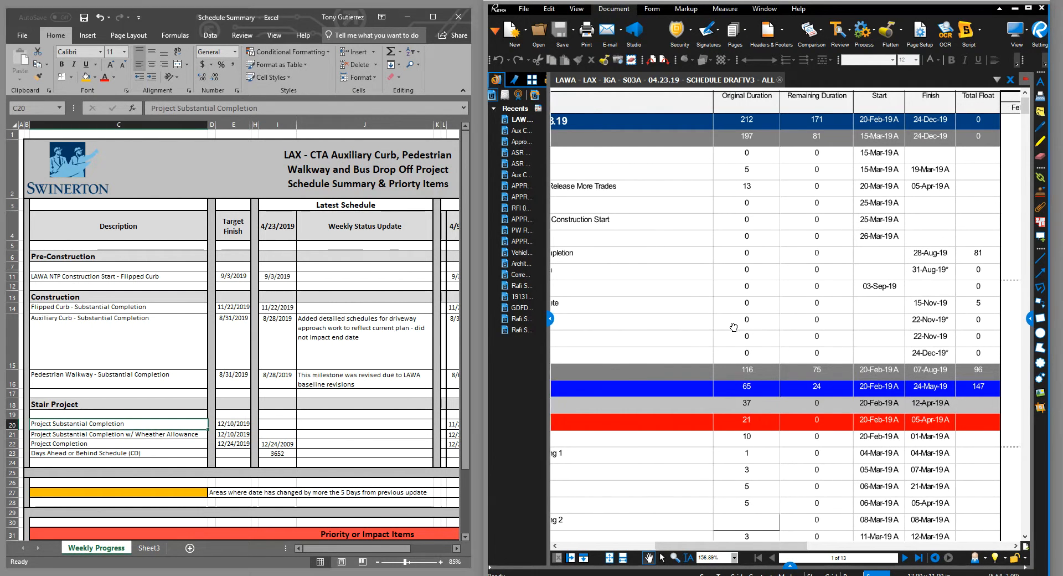
{"action": "left_click", "coordinate": [763, 332]}
{"action": "scroll", "coordinate": [763, 333], "scroll_direction": "down", "scroll_amount": 1}
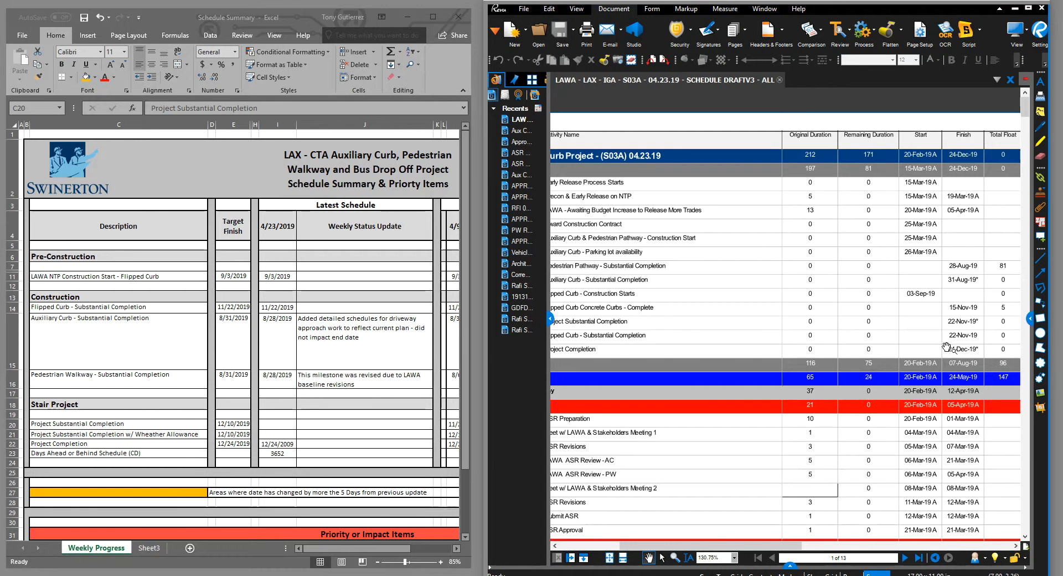
{"action": "left_click", "coordinate": [282, 423]}
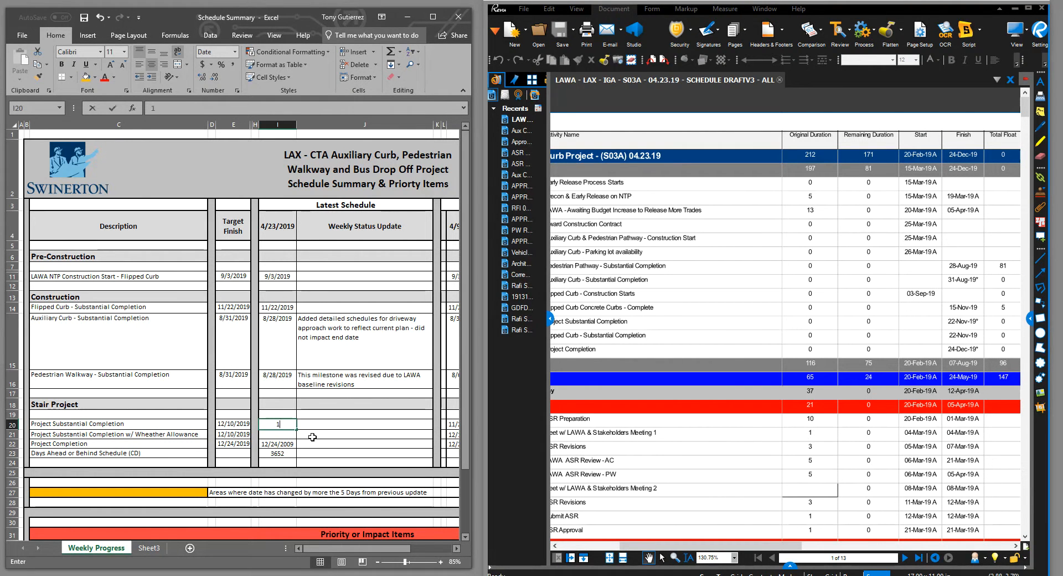
{"action": "type", "text": "11"}
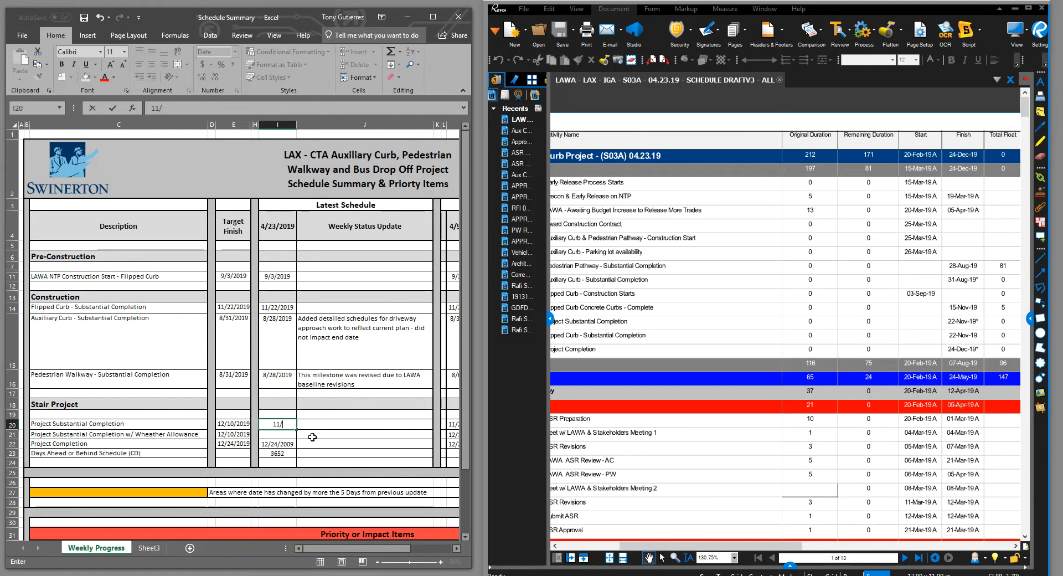
{"action": "type", "text": "/22/2019"}
{"action": "key", "text": "Return"}
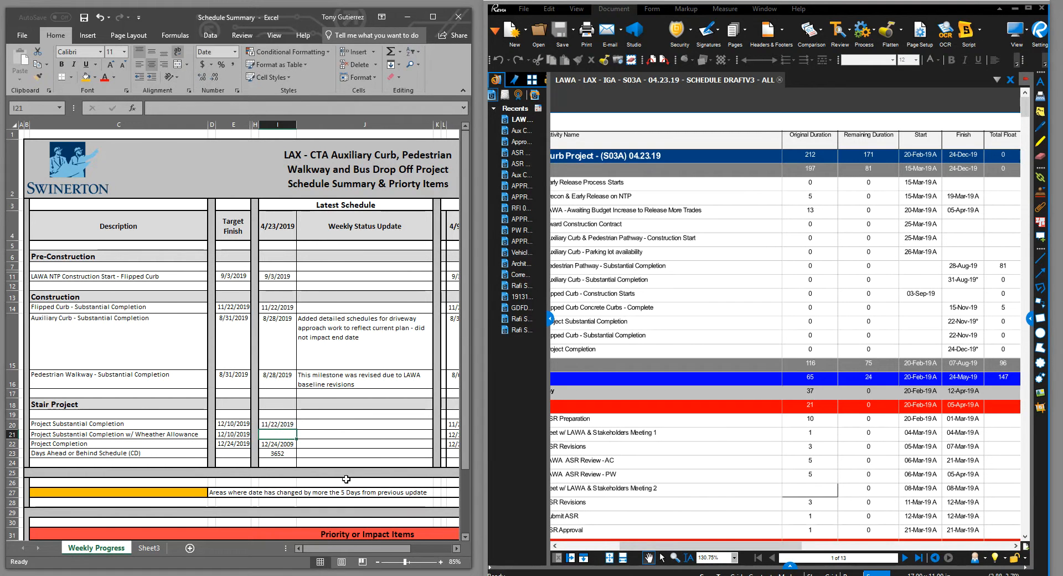
Check the Stair Project milestones against the previous schedule and the PDF, and note "Deleted milestone" in J21 for the Wheather Allowance row.
{"action": "left_click_drag", "start_coordinate": [355, 549], "coordinate": [361, 550]}
{"action": "left_click", "coordinate": [446, 425]}
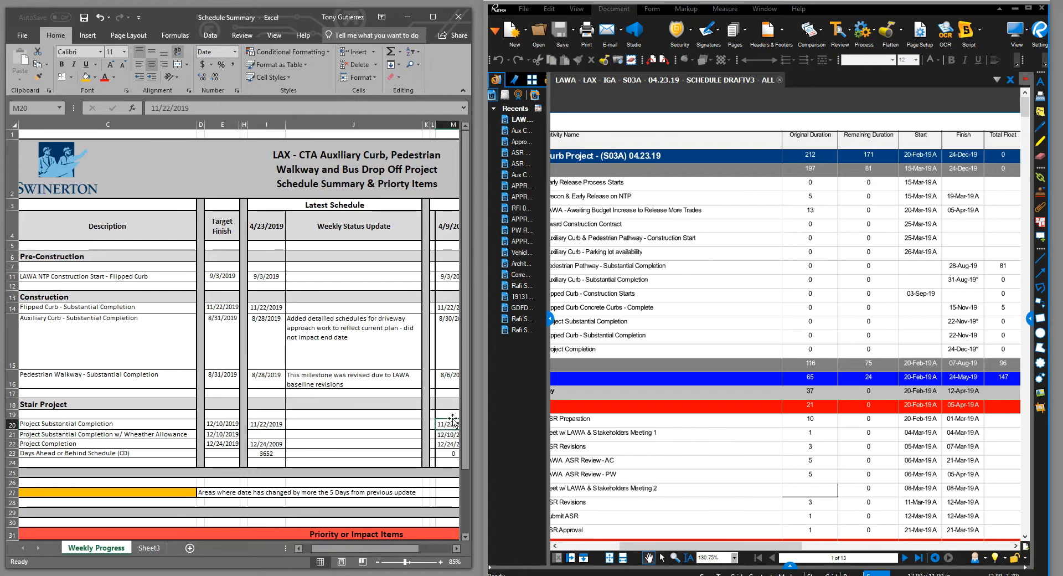
{"action": "key", "text": "Down"}
{"action": "key", "text": "Down"}
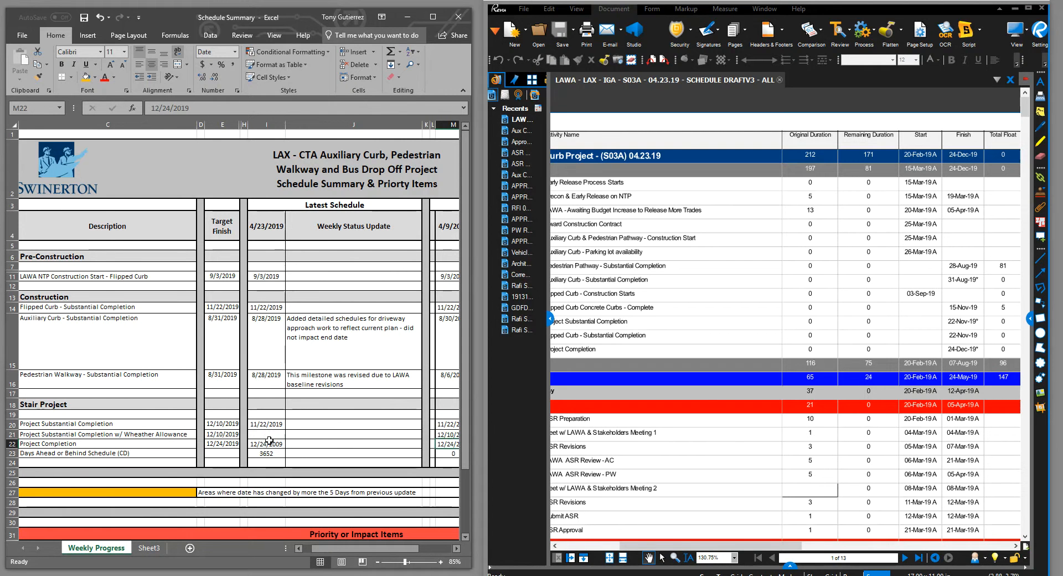
{"action": "left_click", "coordinate": [770, 337]}
{"action": "scroll", "coordinate": [777, 353], "scroll_direction": "left", "scroll_amount": 3}
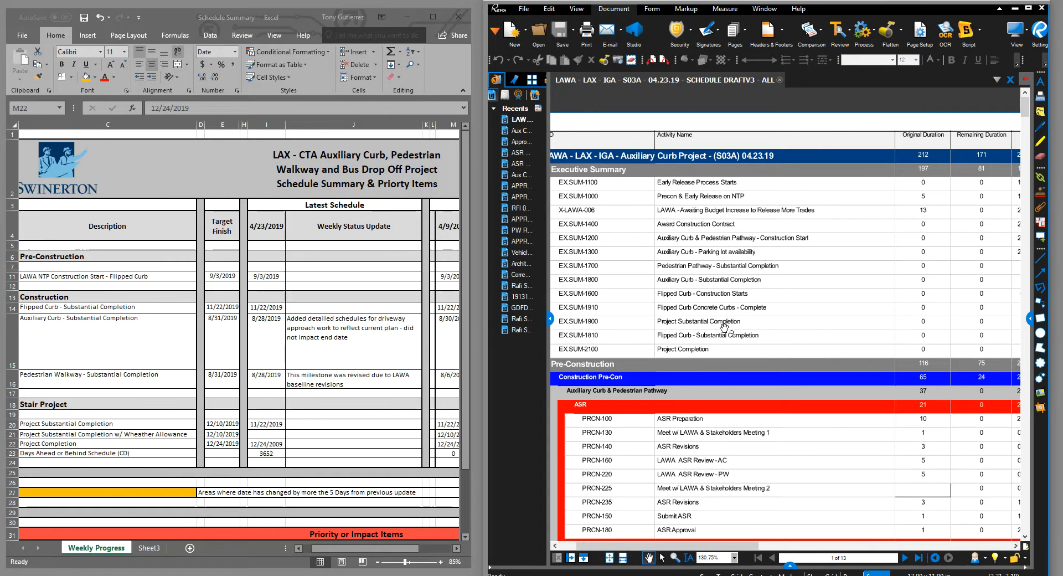
{"action": "left_click", "coordinate": [307, 413]}
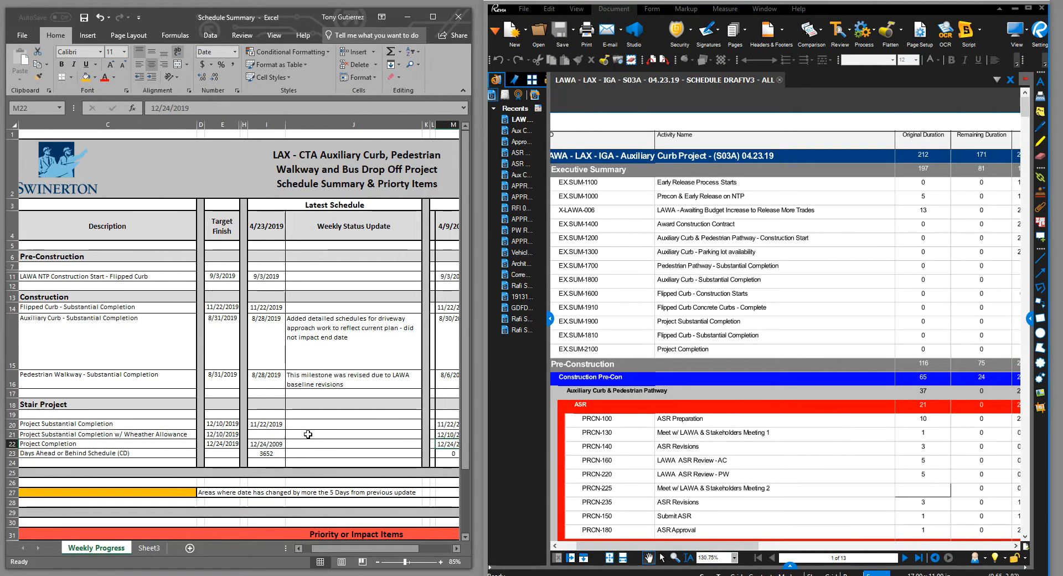
{"action": "left_click", "coordinate": [308, 434]}
{"action": "type", "text": "Deleted milestone"}
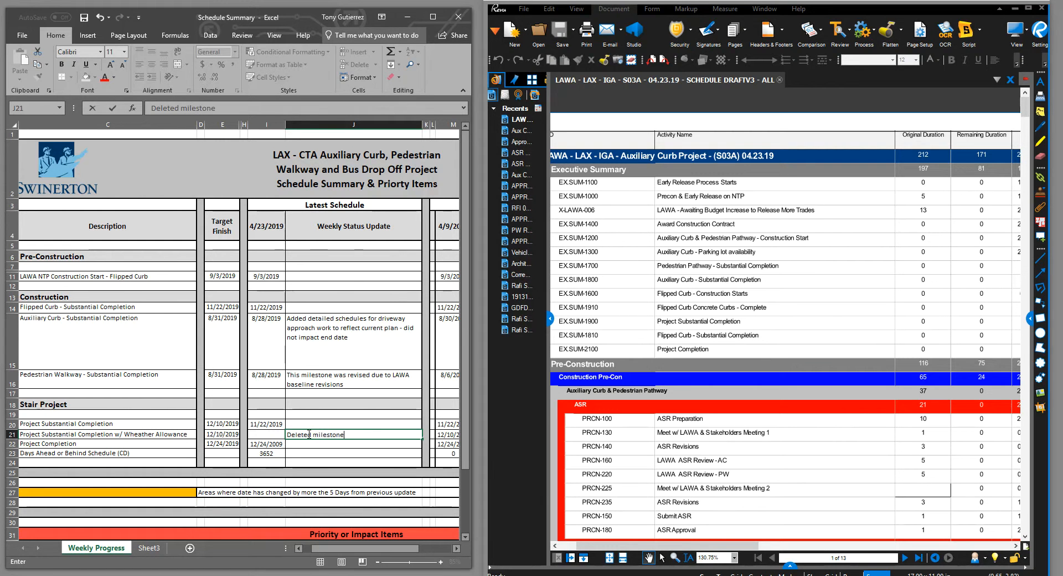
{"action": "key", "text": "Return"}
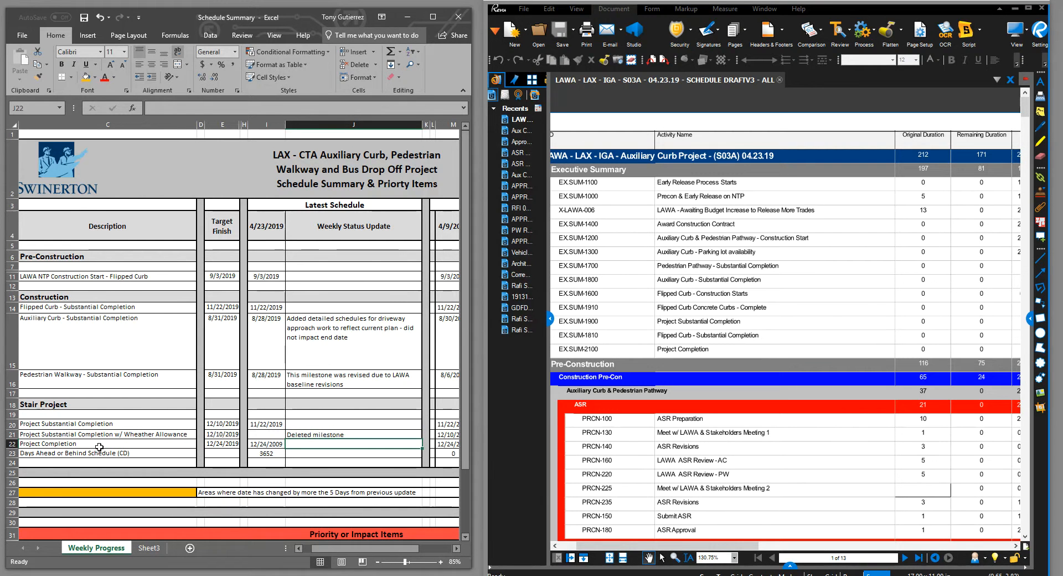
Hide row 21, the Project Substantial Completion w/ Wheather Allowance milestone.
{"action": "left_click", "coordinate": [11, 435]}
{"action": "right_click", "coordinate": [11, 435]}
{"action": "left_click", "coordinate": [43, 415]}
{"action": "left_click", "coordinate": [339, 444]}
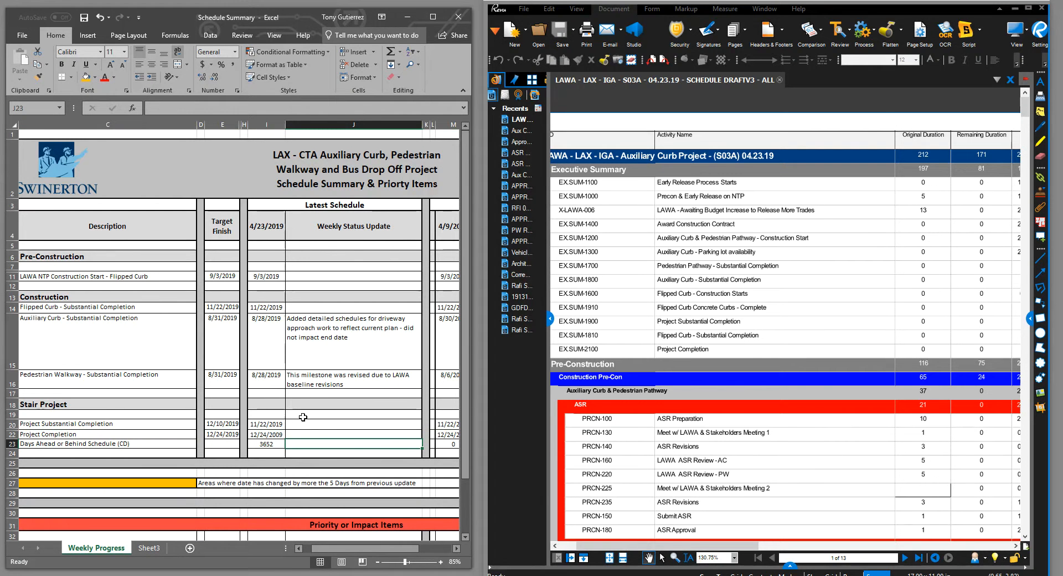
Inspect the Days Ahead or Behind Schedule formula in I23 and correct the Project Completion date in I22 to 12/24/2019.
{"action": "left_click_drag", "start_coordinate": [343, 550], "coordinate": [289, 472]}
{"action": "double_click", "coordinate": [283, 445]}
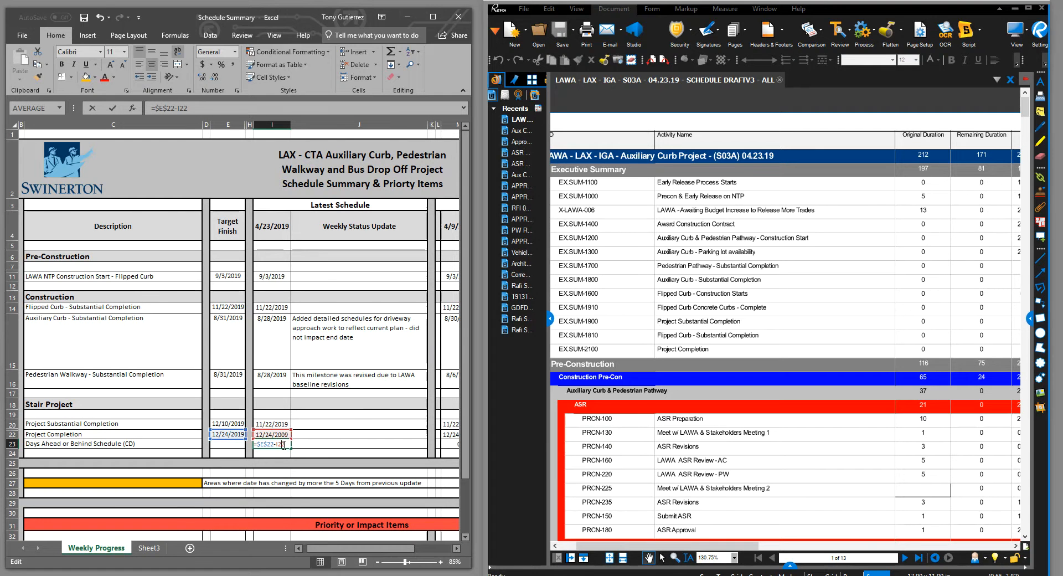
{"action": "key", "text": "Escape"}
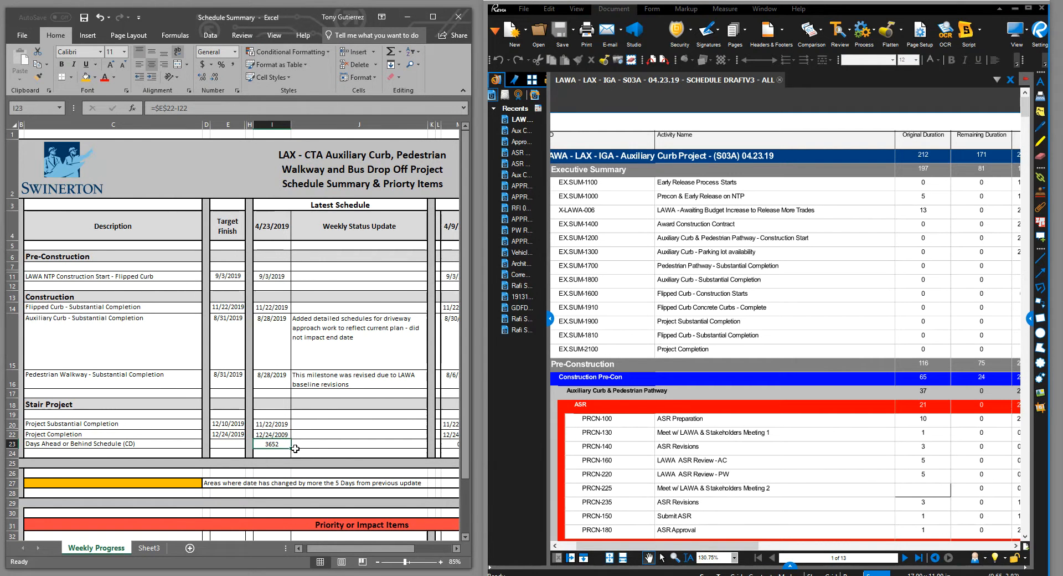
{"action": "double_click", "coordinate": [285, 436]}
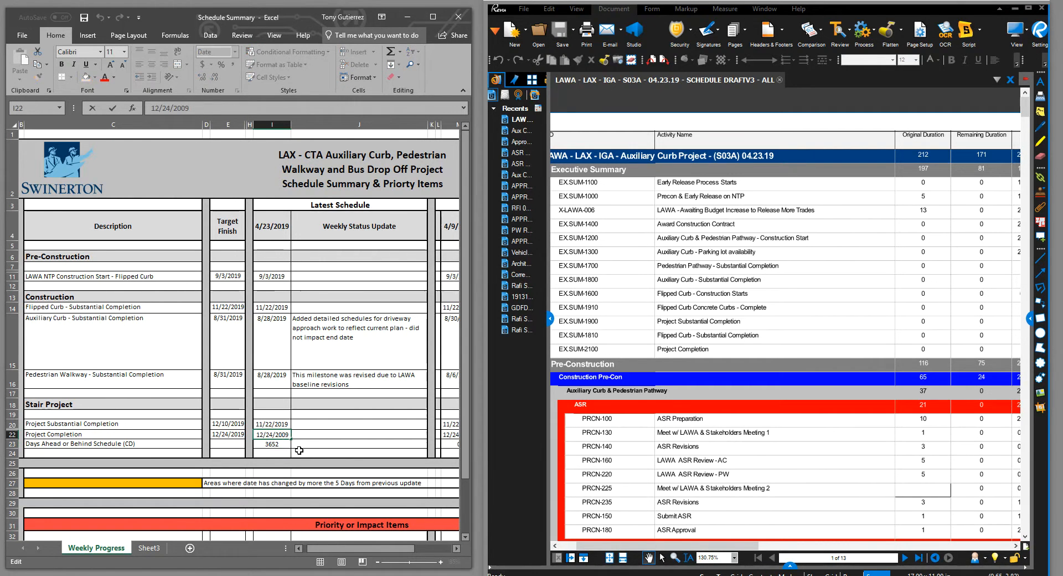
{"action": "type", "text": "1"}
{"action": "key", "text": "Return"}
Maximize the workbook window to view the latest schedule together with all previous schedule columns.
{"action": "left_click", "coordinate": [354, 414]}
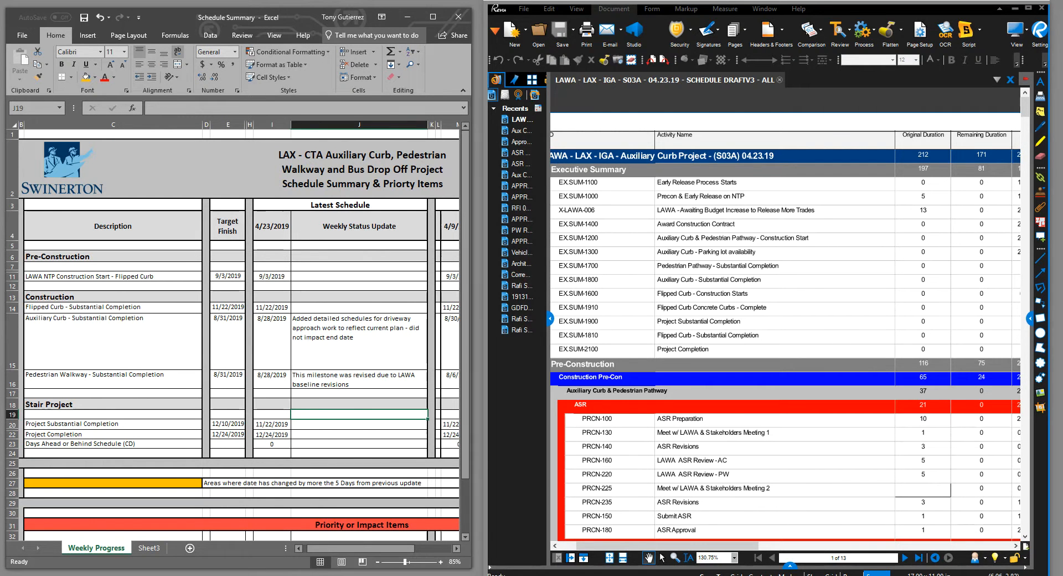
{"action": "double_click", "coordinate": [282, 12]}
{"action": "left_click", "coordinate": [918, 349]}
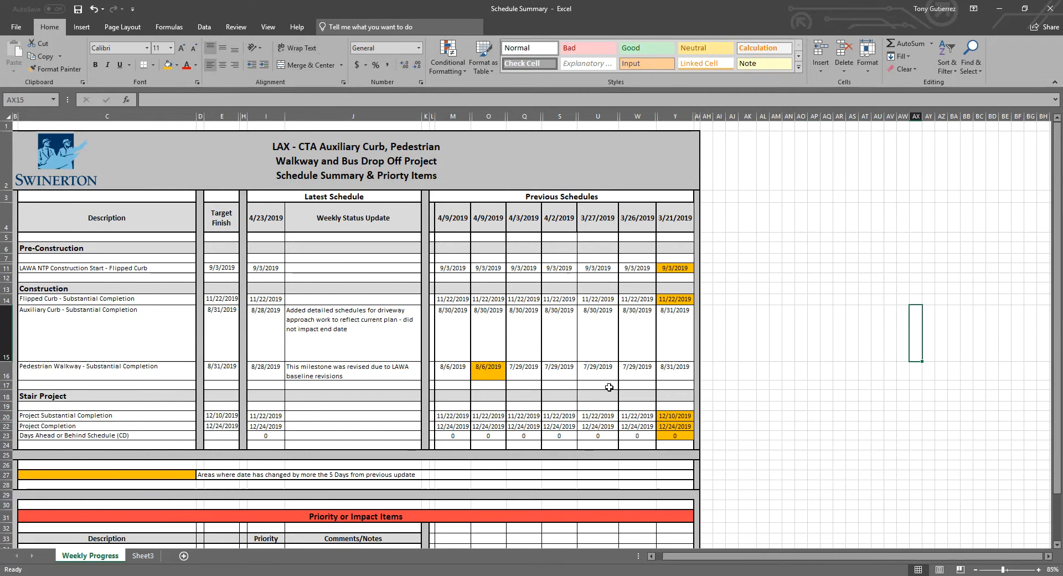
Check the Priority or Impact Items section and print the Weekly Progress sheet to a Schedule Summary PDF.
{"action": "scroll", "coordinate": [609, 387], "scroll_direction": "down", "scroll_amount": 3}
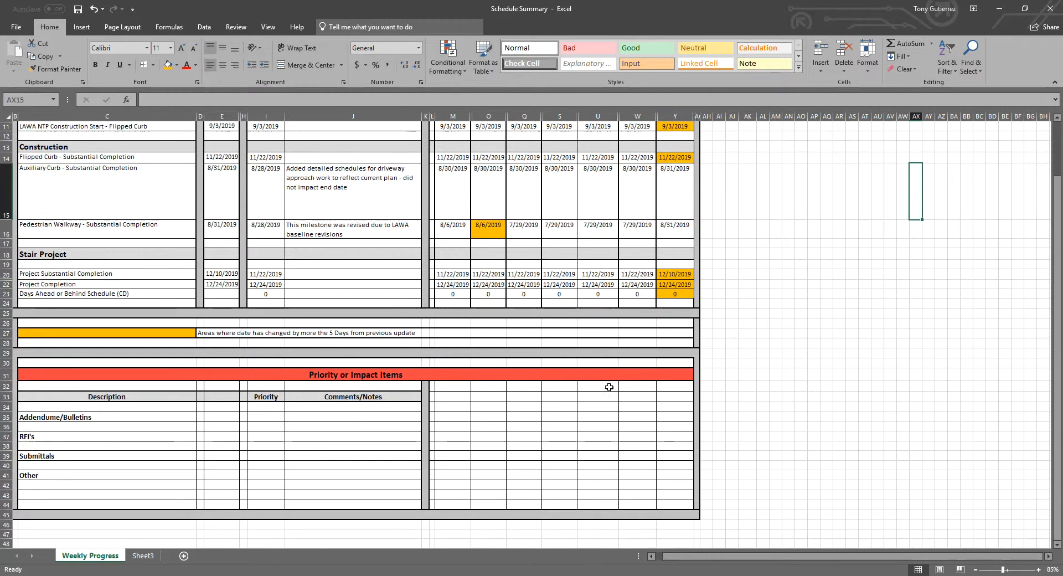
{"action": "left_click", "coordinate": [94, 427]}
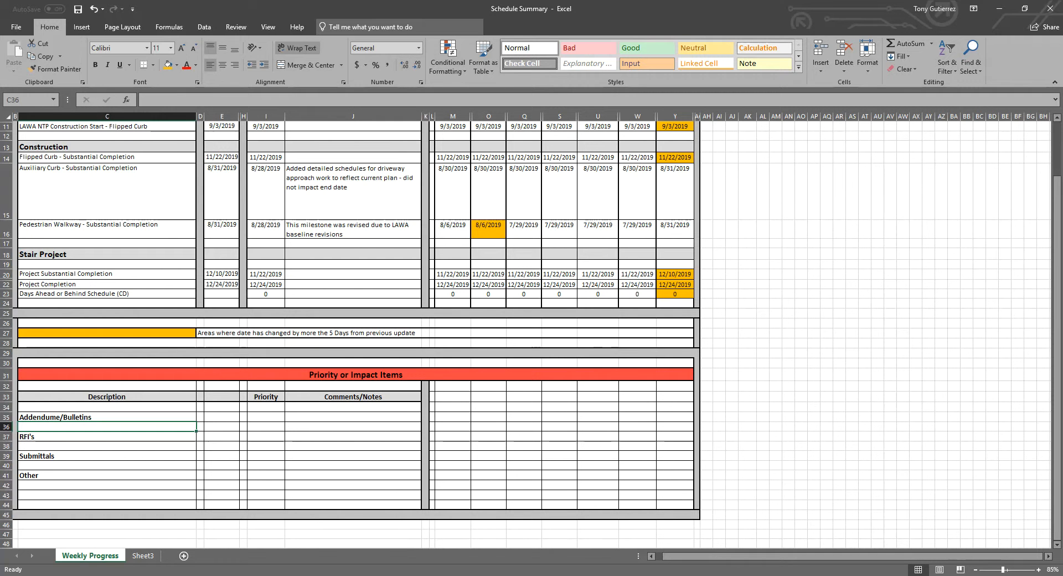
{"action": "key", "text": "ctrl+p"}
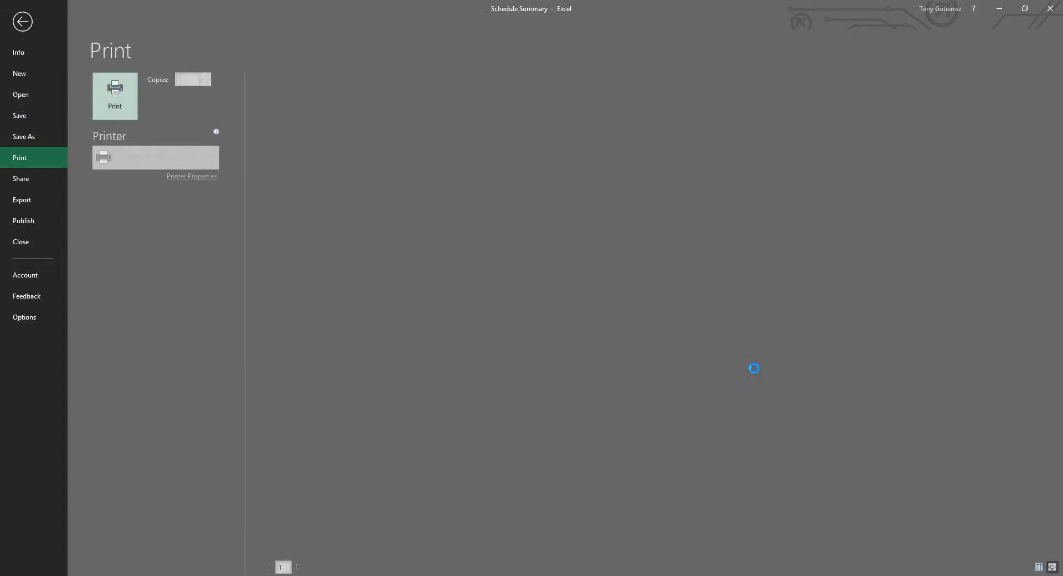
{"action": "left_click", "coordinate": [123, 92]}
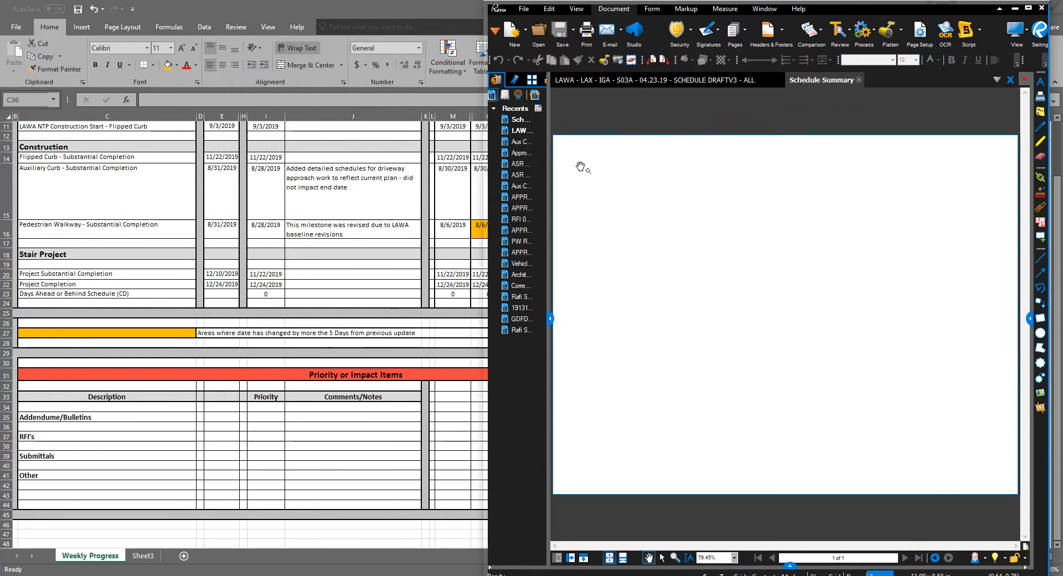
Switch to a maximized Bluebeam Revu window and crop the Schedule Summary PDF page to just outside the summary table's outer border.
{"action": "double_click", "coordinate": [841, 8]}
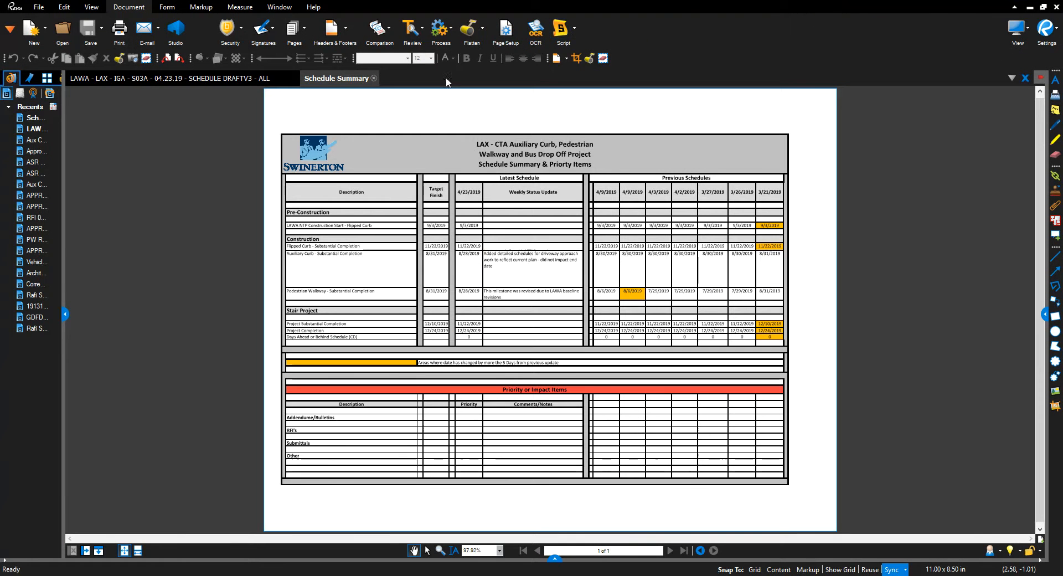
{"action": "left_click", "coordinate": [577, 58]}
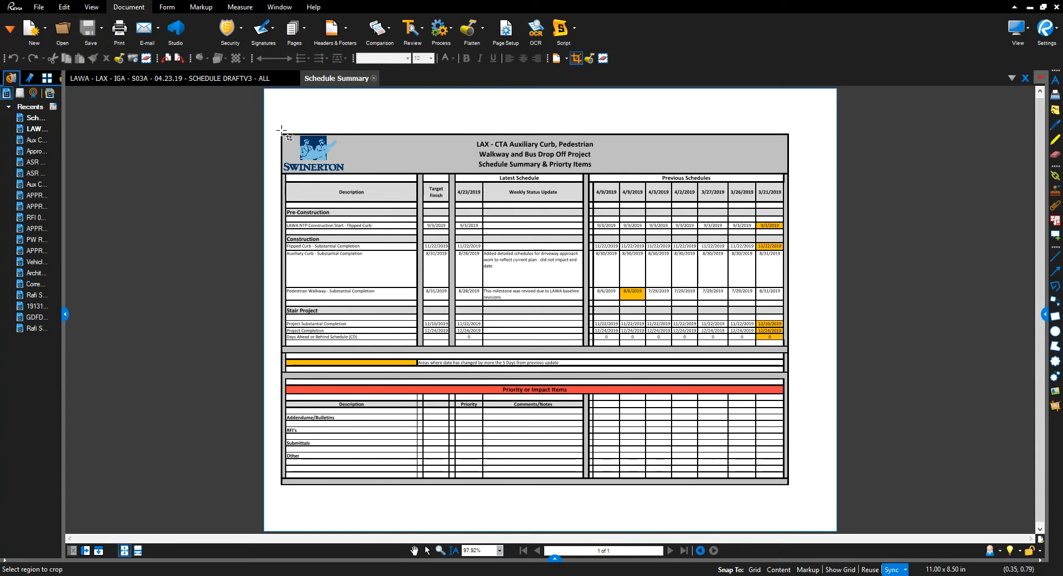
{"action": "left_click_drag", "start_coordinate": [278, 129], "coordinate": [794, 490]}
{"action": "left_click", "coordinate": [634, 425]}
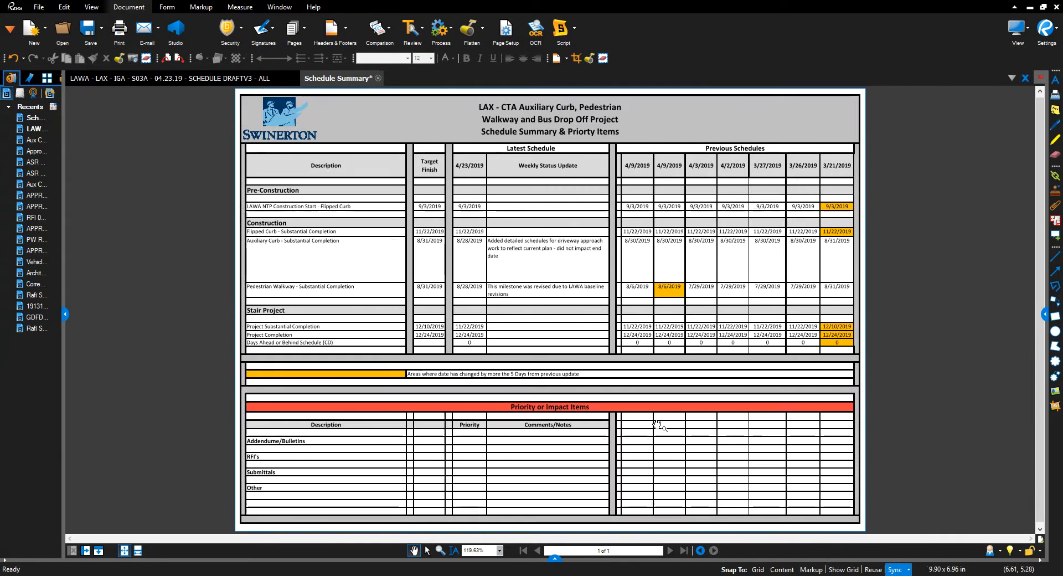